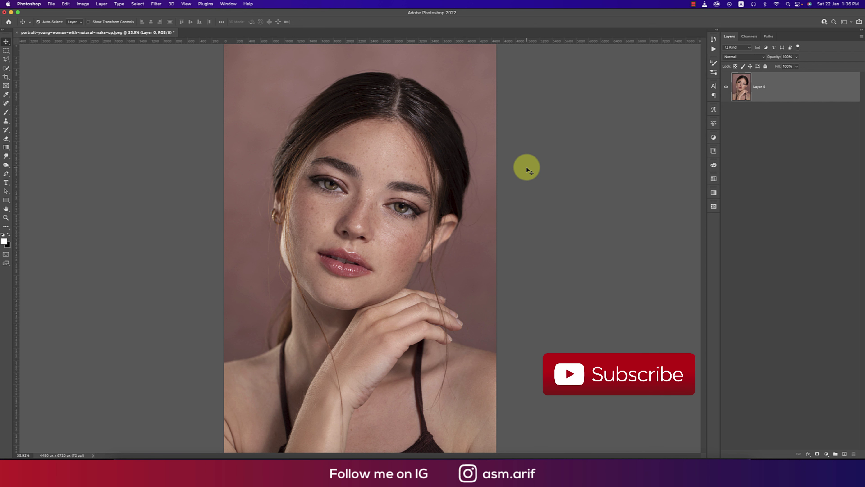
# - Duplicate the portrait layer and name the copy 'main'
pyautogui.press('super+j')
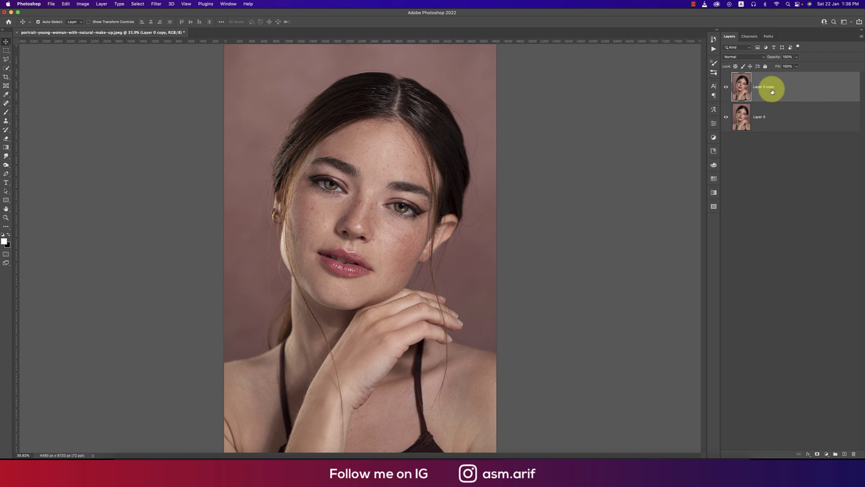
pyautogui.write('ain')
pyautogui.press('Return')
pyautogui.scroll(1, 372, 165)
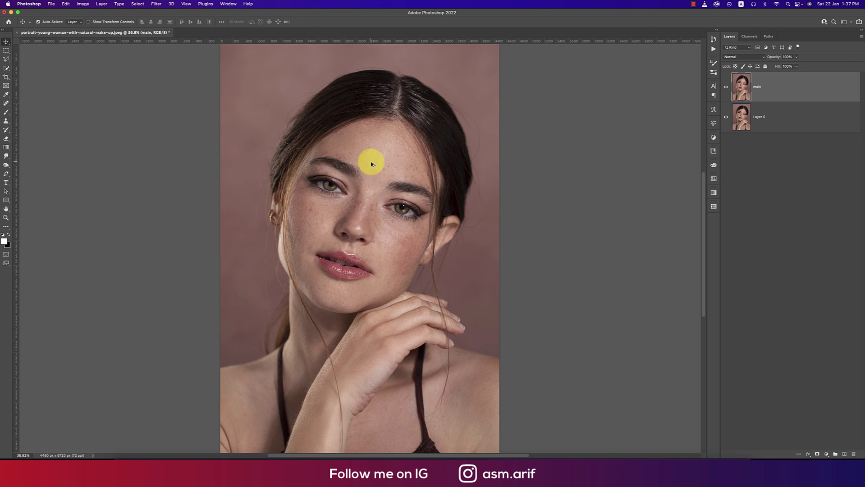
# - Make two more copies of main and name them 'highlight' and 'shadow'
pyautogui.press('super+j')
pyautogui.press('super+j')
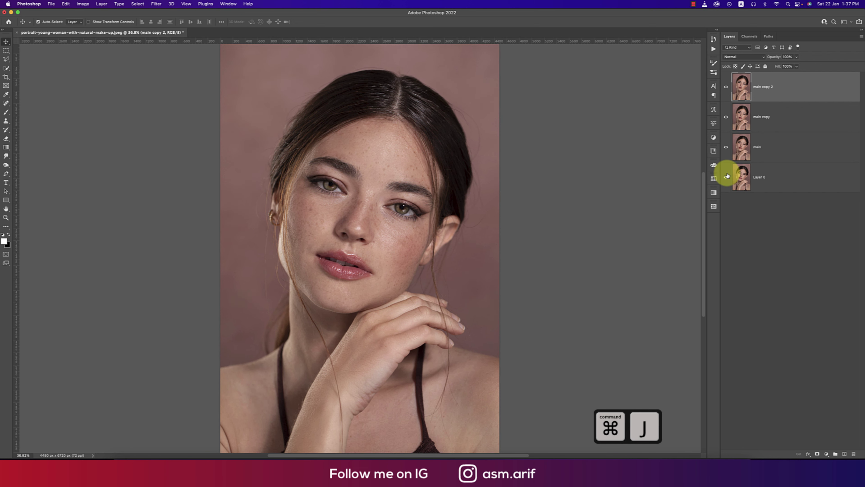
pyautogui.doubleClick(767, 118)
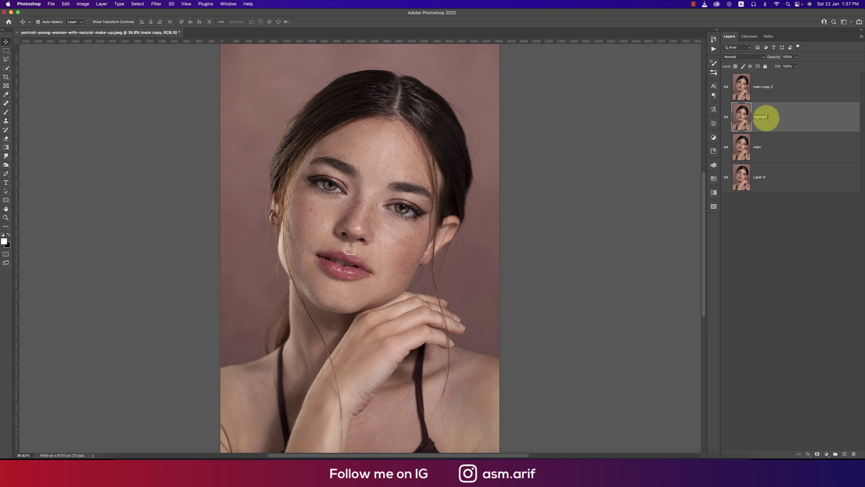
pyautogui.press('Return')
pyautogui.doubleClick(762, 117)
pyautogui.write('highlight')
pyautogui.press('Return')
pyautogui.doubleClick(765, 87)
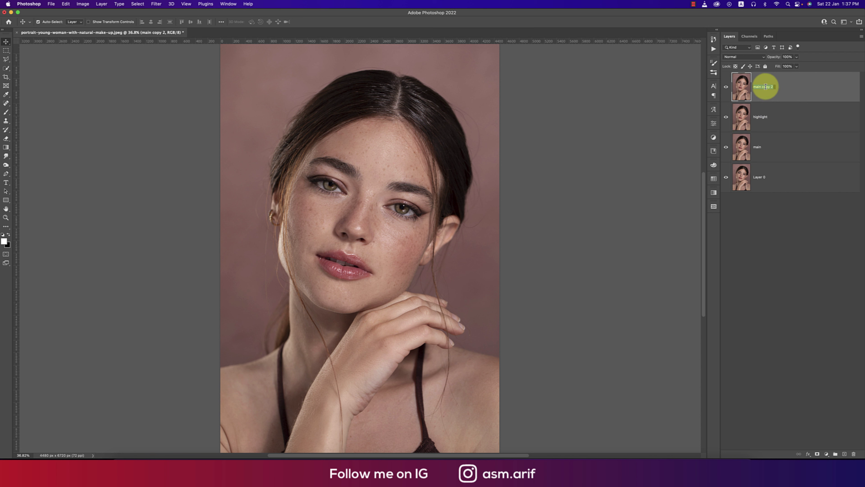
pyautogui.write('shadow')
pyautogui.press('Return')
# - Hide the shadow layer and set the highlight layer's blend mode to Screen
pyautogui.click(727, 87)
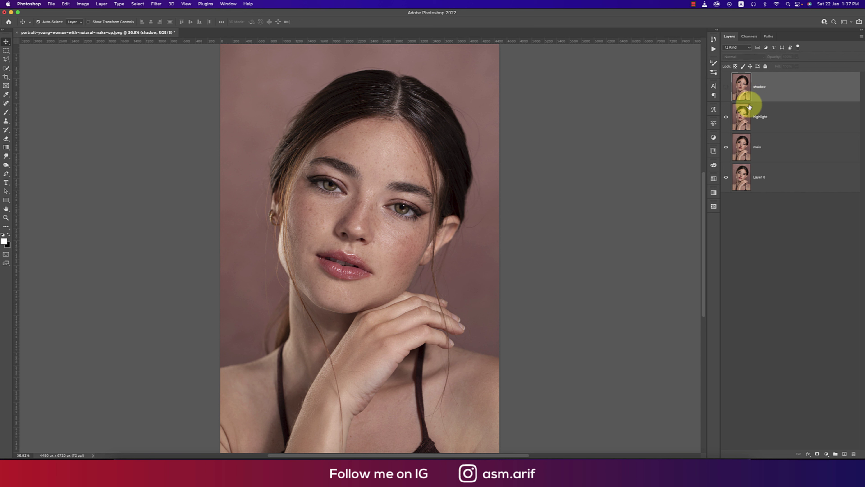
pyautogui.click(770, 118)
pyautogui.click(744, 57)
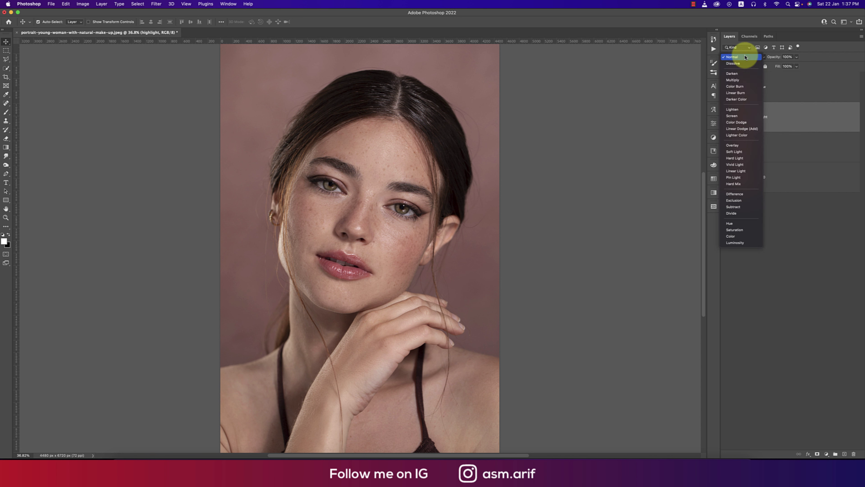
pyautogui.click(739, 116)
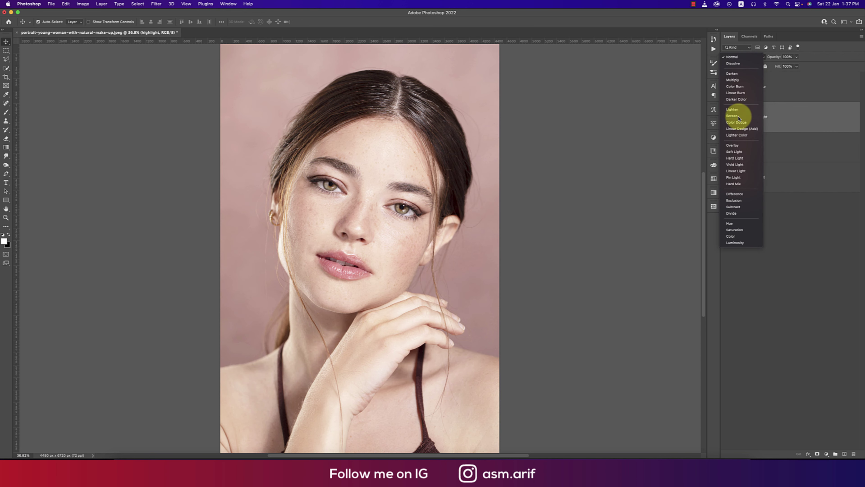
# - In highlight's Blending Options, split the Underlying Layer black slider to 149/209
pyautogui.rightClick(801, 113)
pyautogui.click(764, 118)
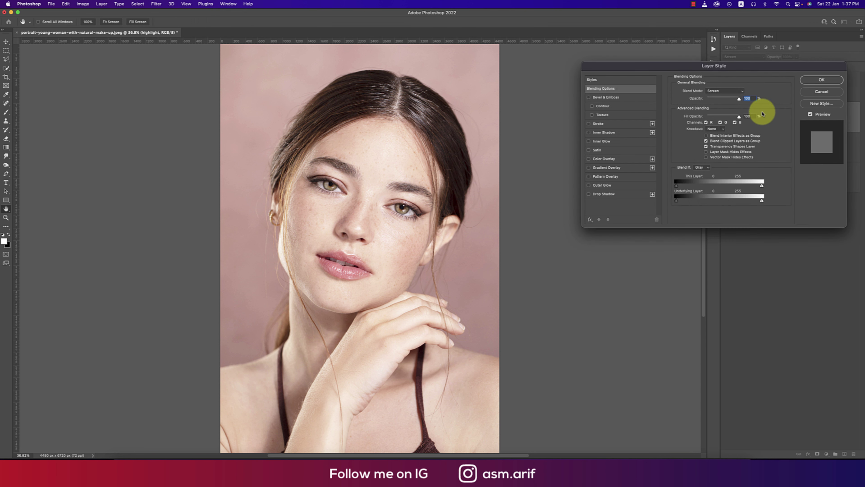
pyautogui.moveTo(677, 201); pyautogui.dragTo(726, 204)
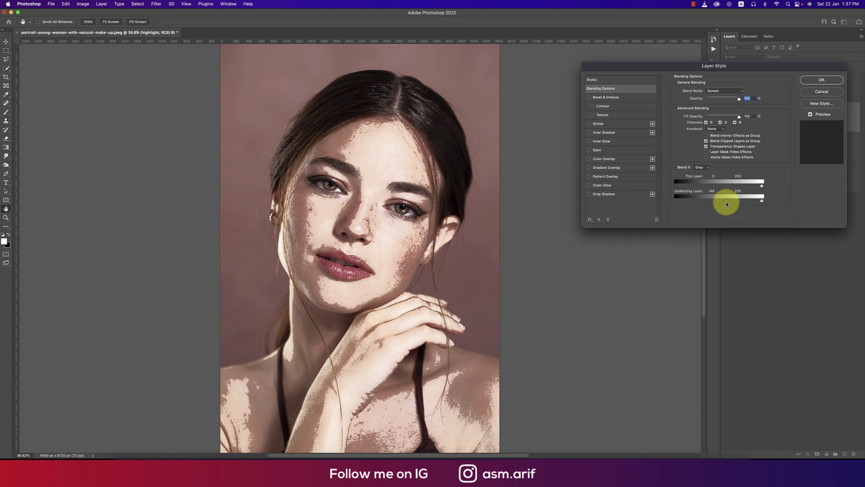
pyautogui.press('alt')
pyautogui.moveTo(727, 203); pyautogui.dragTo(745, 204)
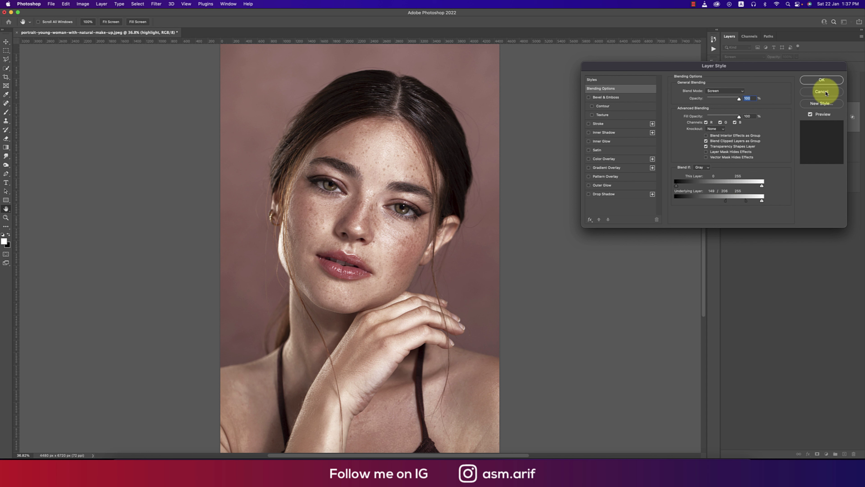
pyautogui.click(821, 80)
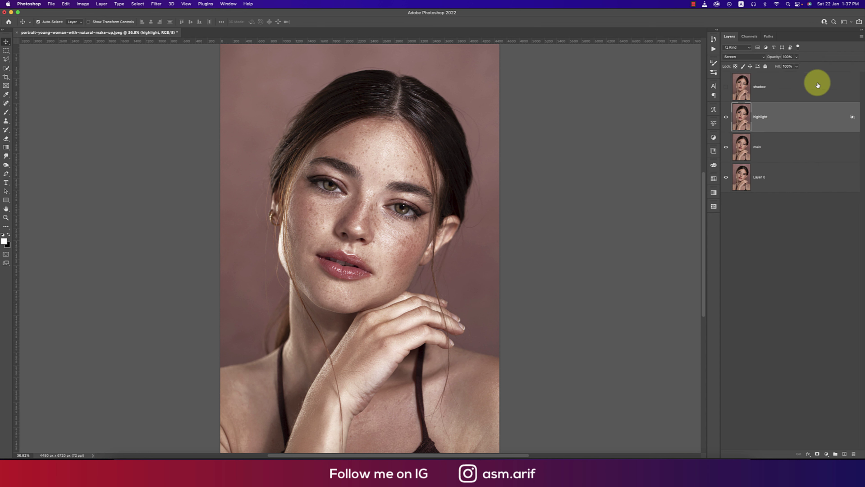
# - Add a layer mask to highlight and fill it with Image > Apply Image
pyautogui.click(817, 454)
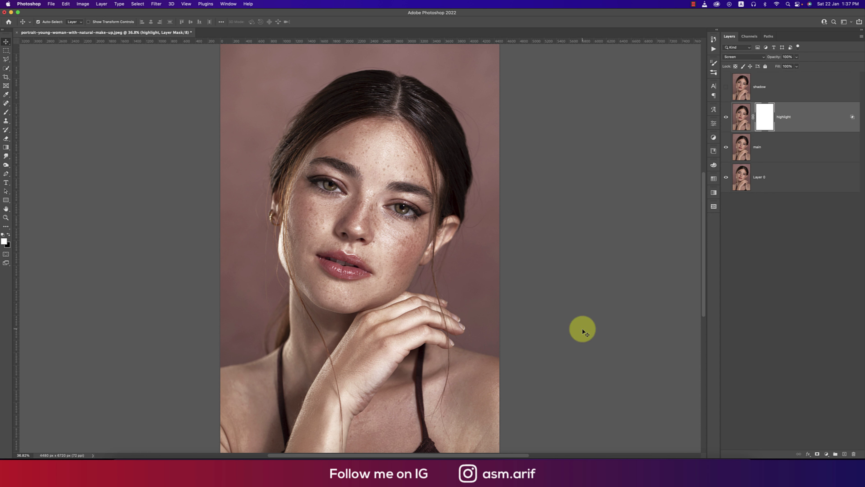
pyautogui.click(81, 4)
pyautogui.click(92, 102)
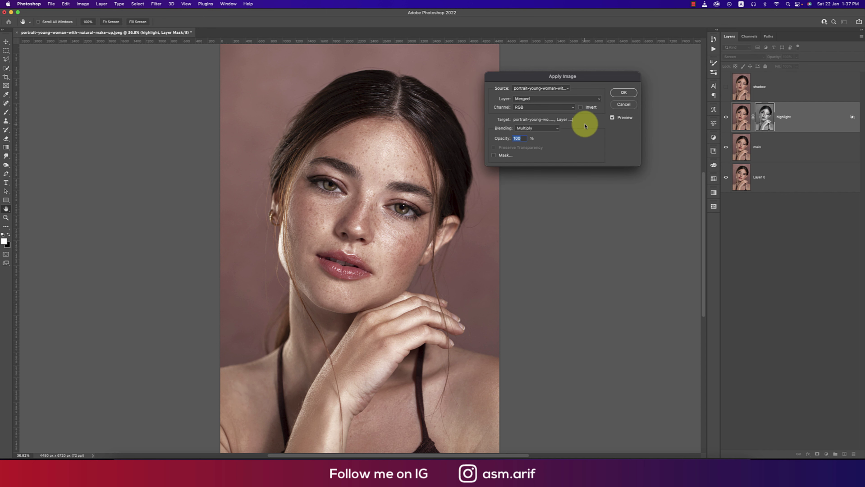
pyautogui.click(623, 93)
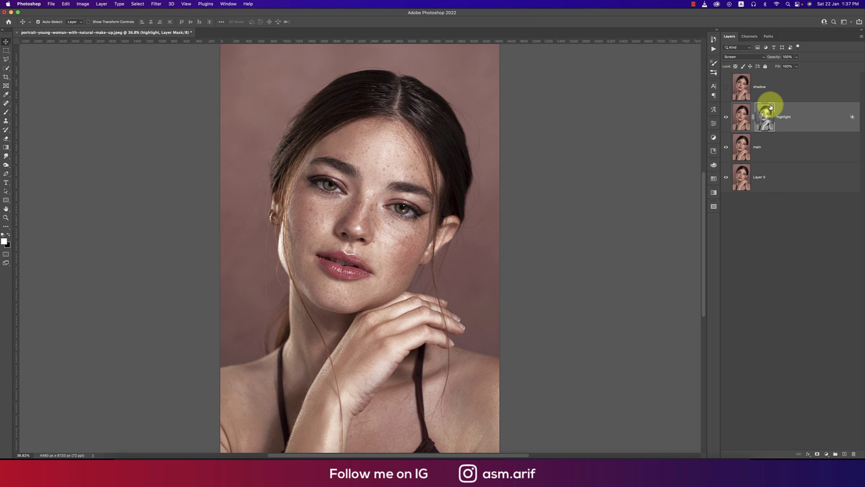
# - Show the shadow layer and set its blend mode to Multiply
pyautogui.click(726, 86)
pyautogui.click(772, 90)
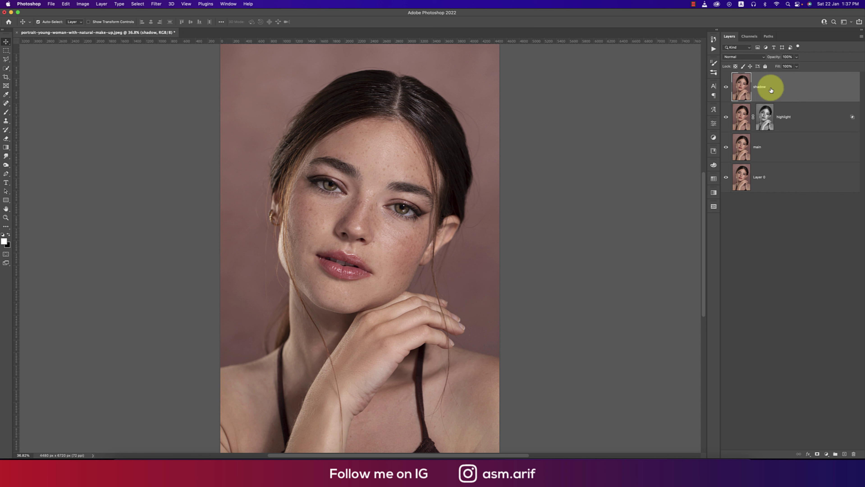
pyautogui.click(740, 57)
pyautogui.click(736, 79)
# - In shadow's Blending Options, split the Underlying Layer white slider to 83/163
pyautogui.rightClick(791, 89)
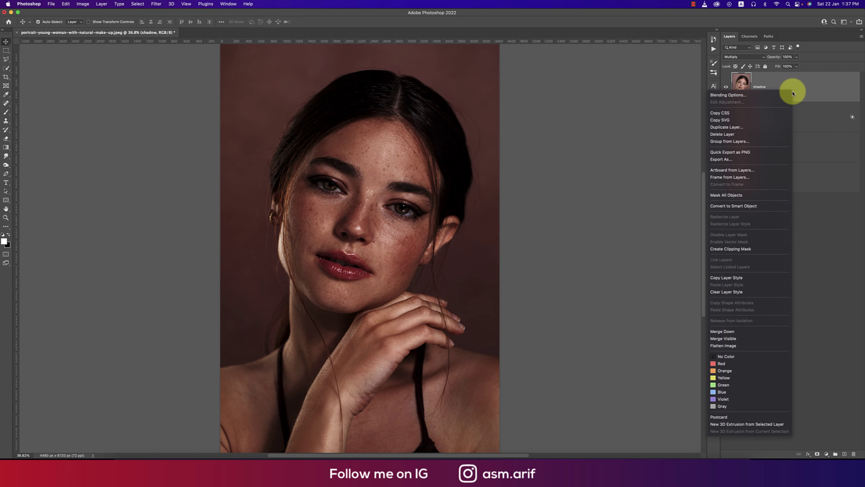
pyautogui.press('Escape')
pyautogui.doubleClick(729, 123)
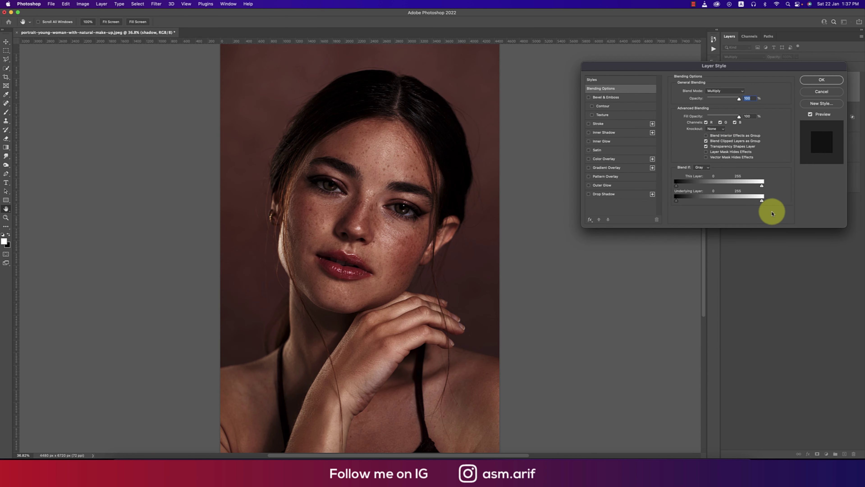
pyautogui.moveTo(762, 201); pyautogui.dragTo(707, 204)
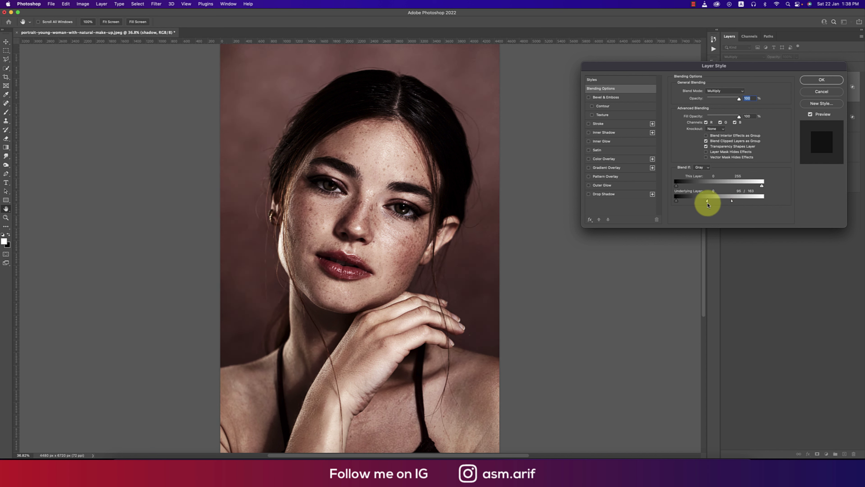
pyautogui.click(822, 80)
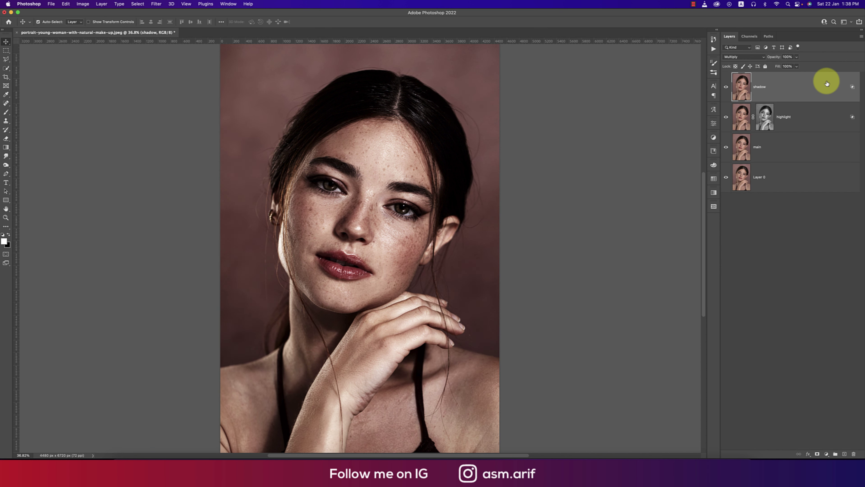
# - Add a mask to shadow and fill it with an inverted Apply Image copy
pyautogui.click(818, 454)
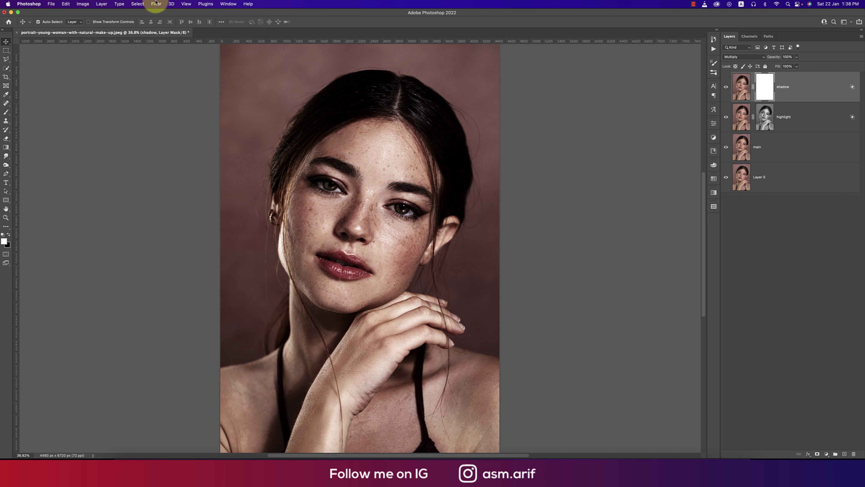
pyautogui.click(84, 5)
pyautogui.click(93, 102)
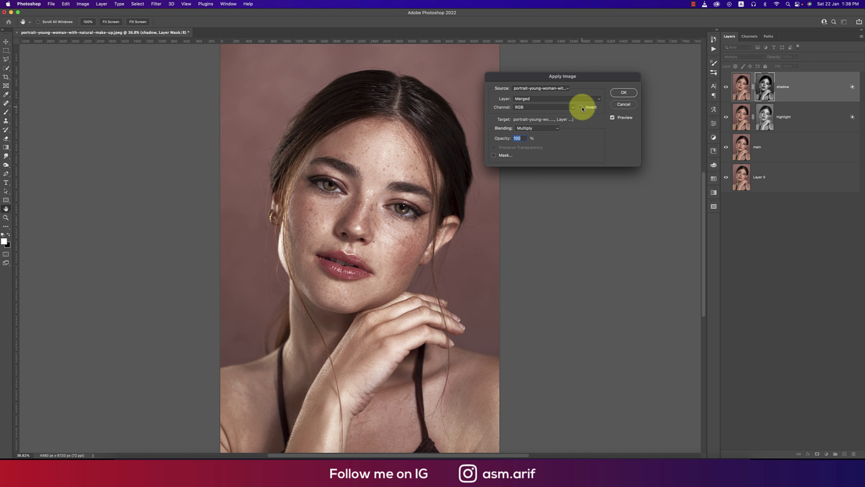
pyautogui.click(581, 108)
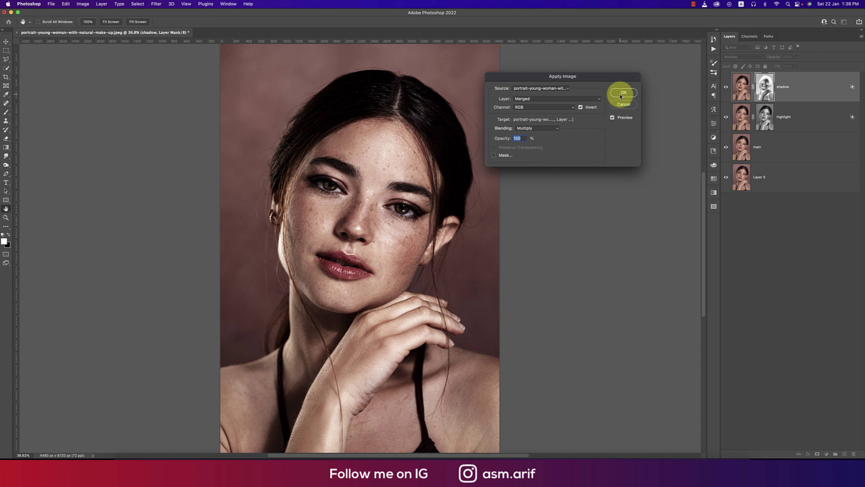
pyautogui.click(621, 94)
pyautogui.click(790, 120)
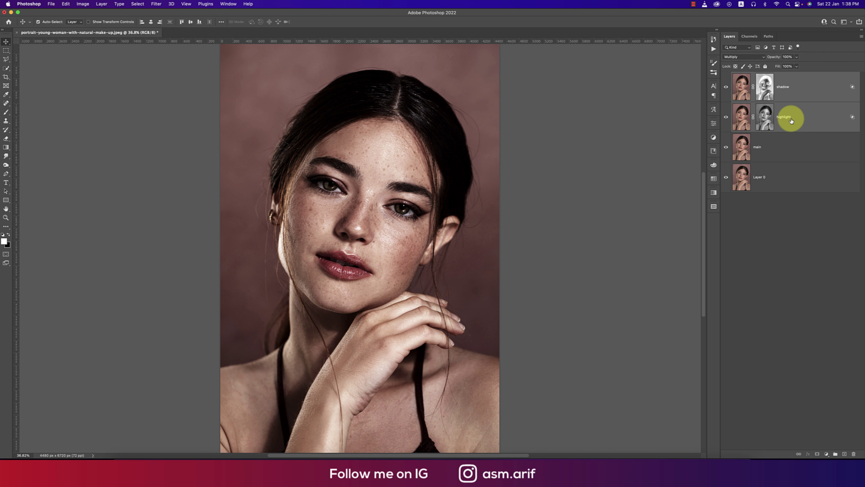
# - Group shadow and highlight as 'Dodge and burn' and mask it with a non-inverted Apply Image
pyautogui.press('super+g')
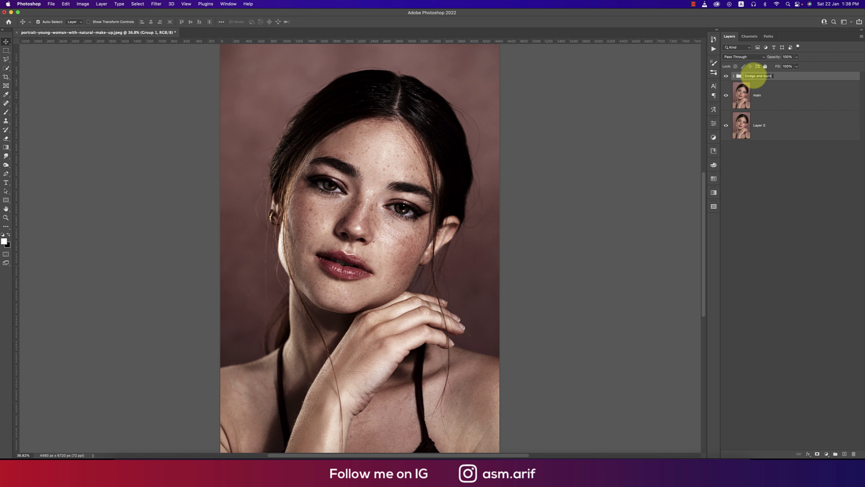
pyautogui.press('Return')
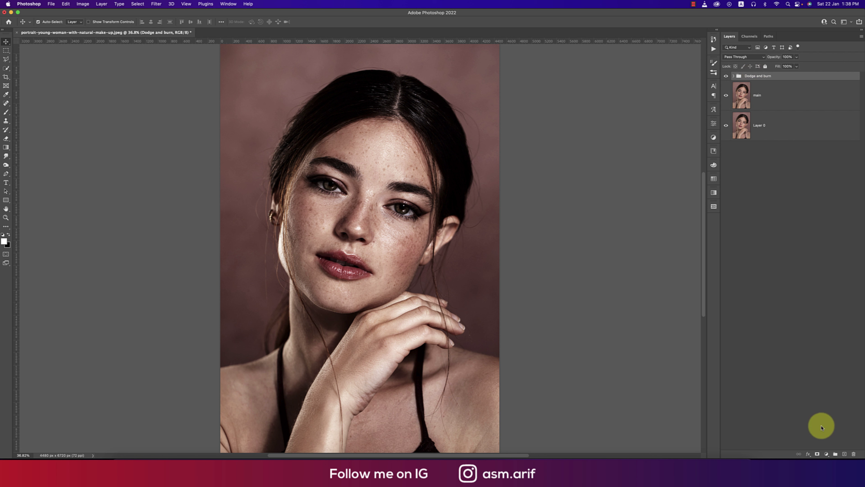
pyautogui.click(818, 454)
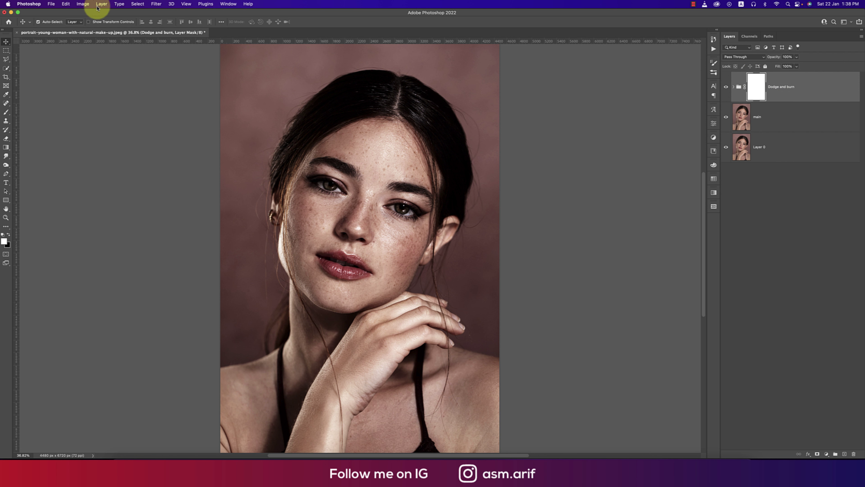
pyautogui.click(83, 4)
pyautogui.click(94, 101)
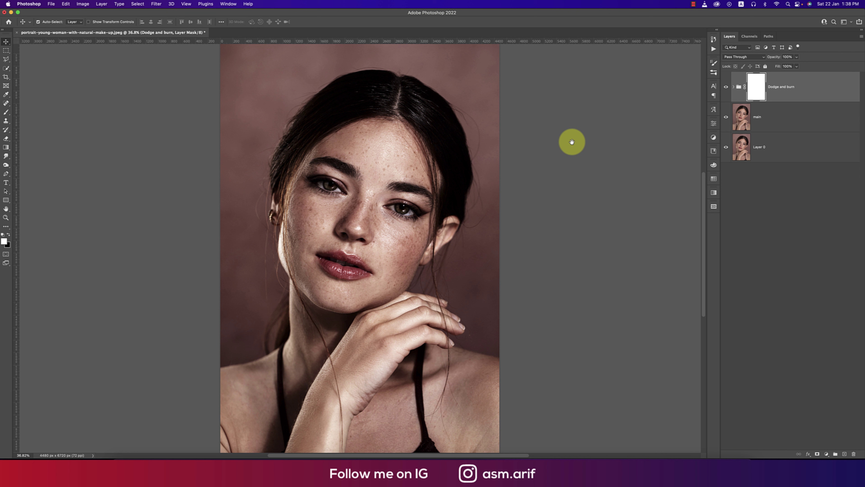
pyautogui.click(580, 108)
pyautogui.click(581, 108)
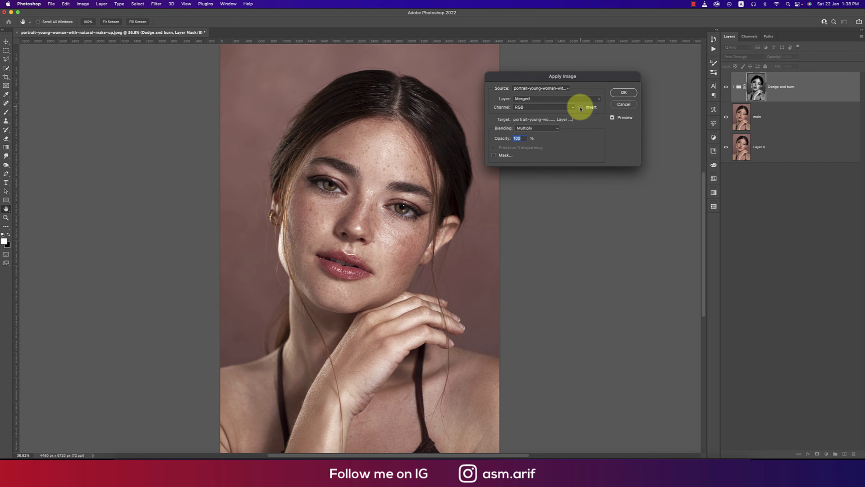
pyautogui.click(614, 92)
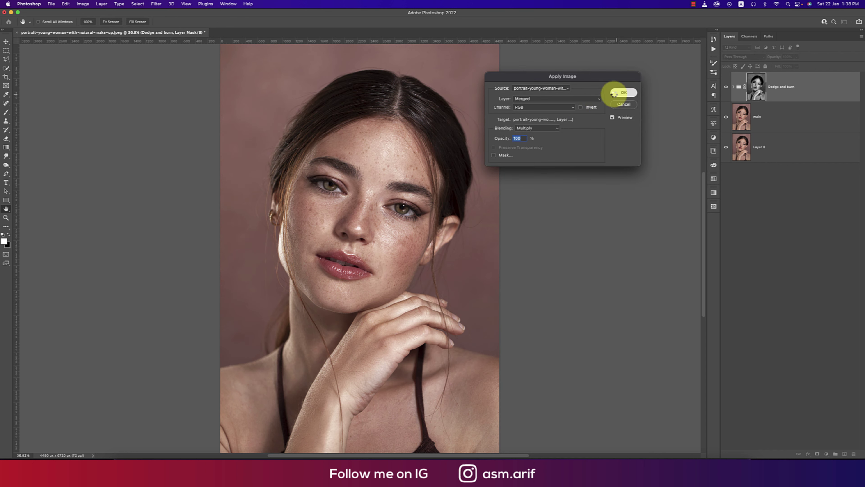
# - Convert the main layer and Dodge and burn group into one smart object
pyautogui.click(726, 88)
pyautogui.click(726, 88)
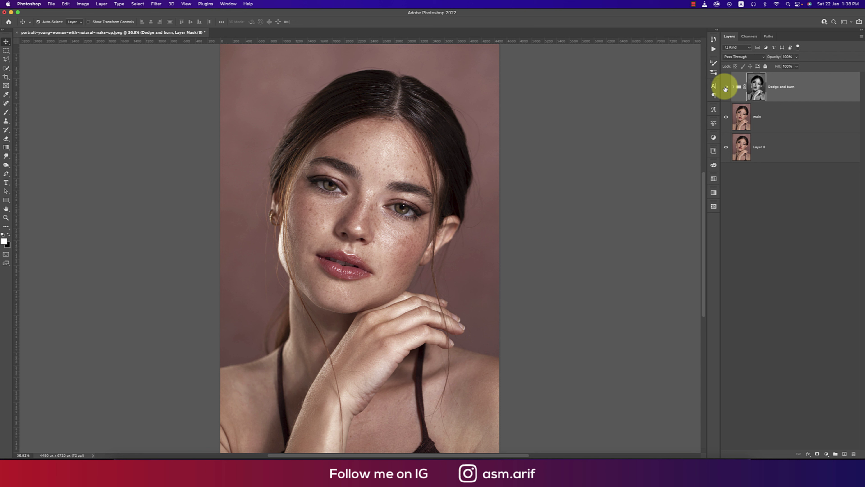
pyautogui.keyDown('shift'); pyautogui.click(773, 120); pyautogui.keyUp('shift')
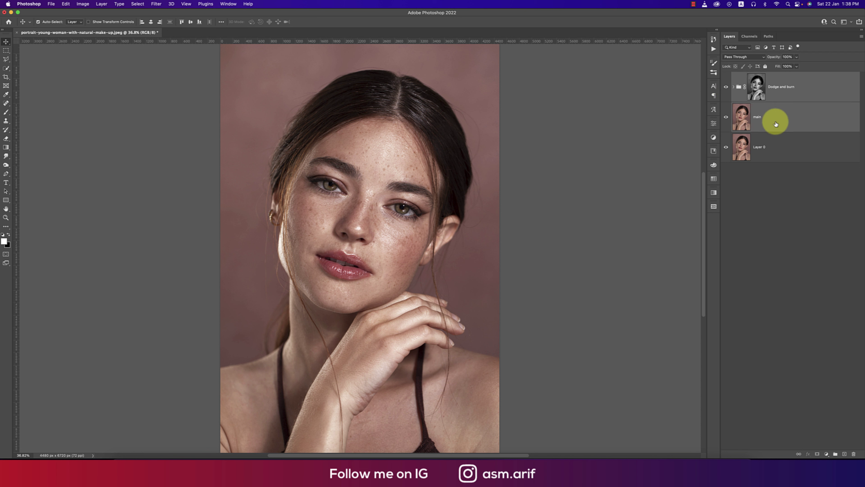
pyautogui.rightClick(783, 93)
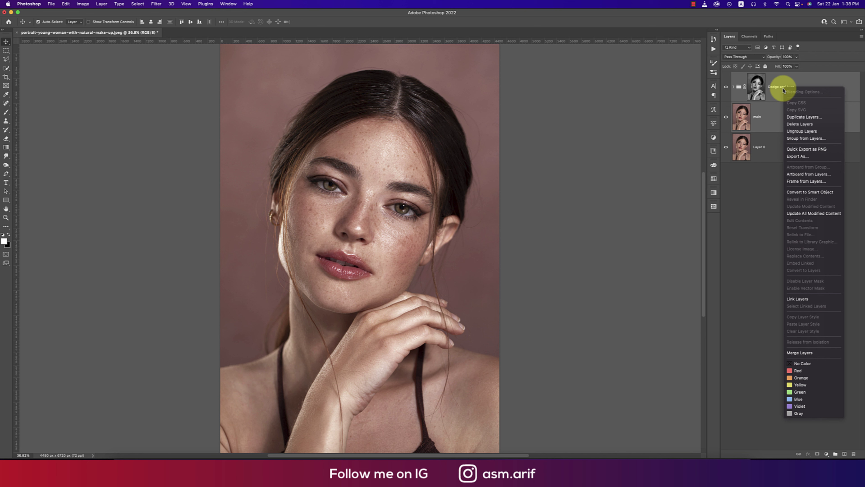
pyautogui.click(806, 192)
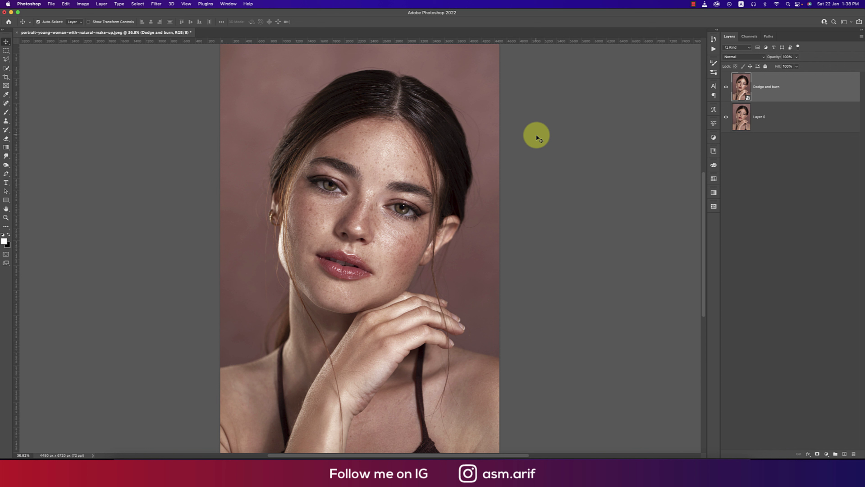
# - Open the smart object in the Camera Raw Filter
pyautogui.click(156, 4)
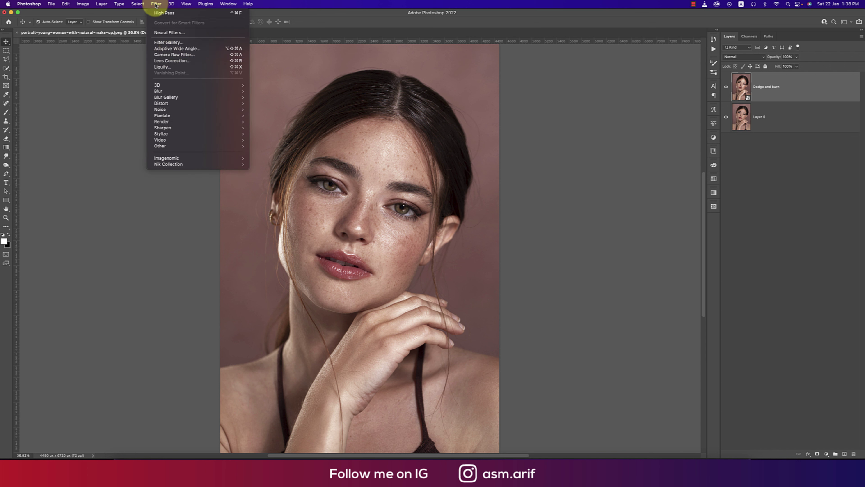
pyautogui.click(168, 55)
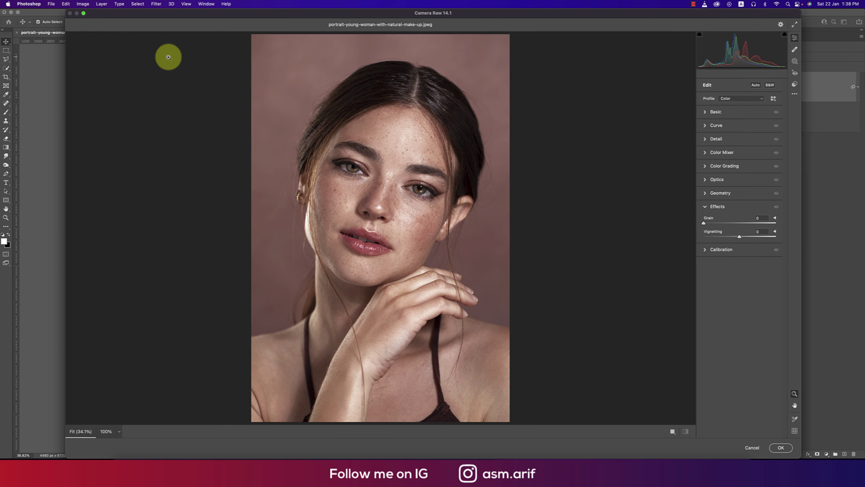
pyautogui.click(392, 189)
pyautogui.click(392, 189)
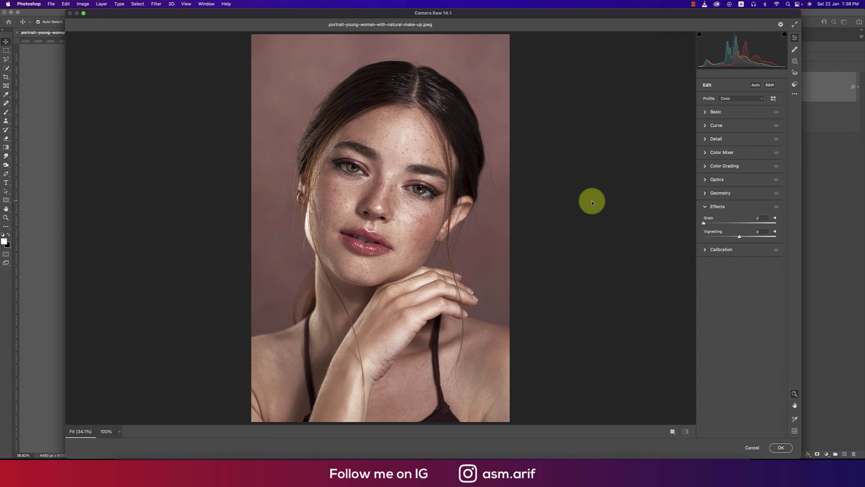
# - Set Texture to +6 in the Basic panel
pyautogui.click(705, 115)
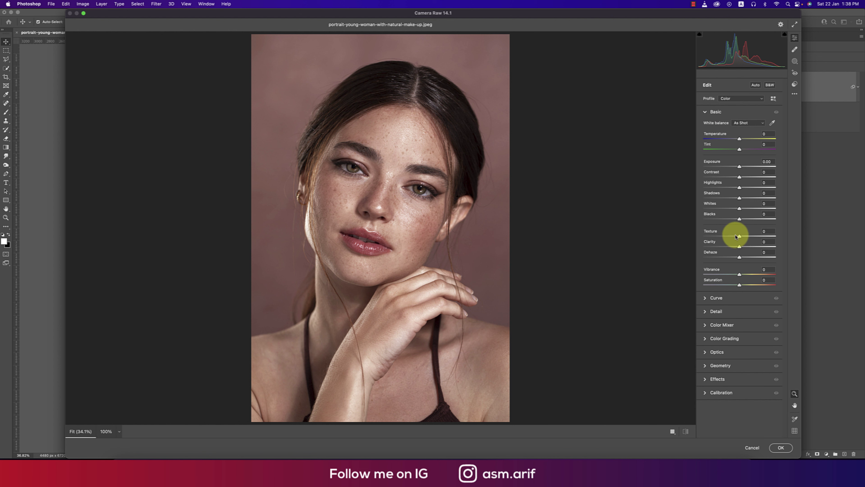
pyautogui.click(766, 232)
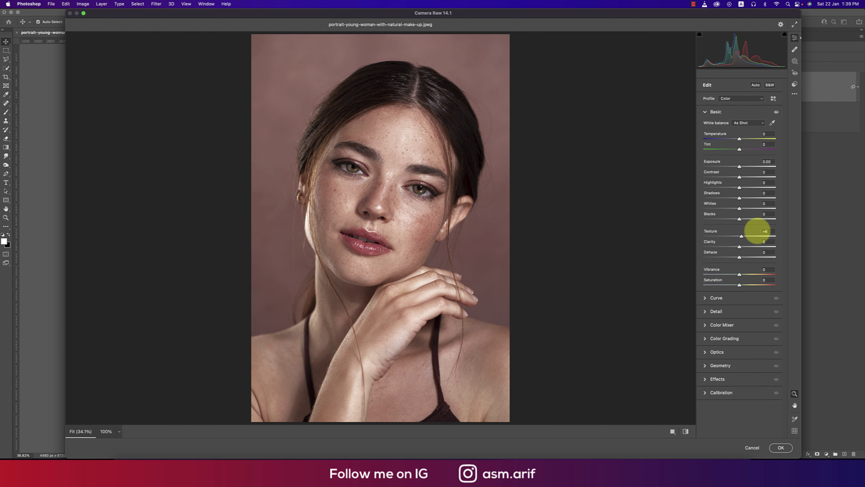
pyautogui.write('6')
pyautogui.press('Return')
pyautogui.click(362, 199)
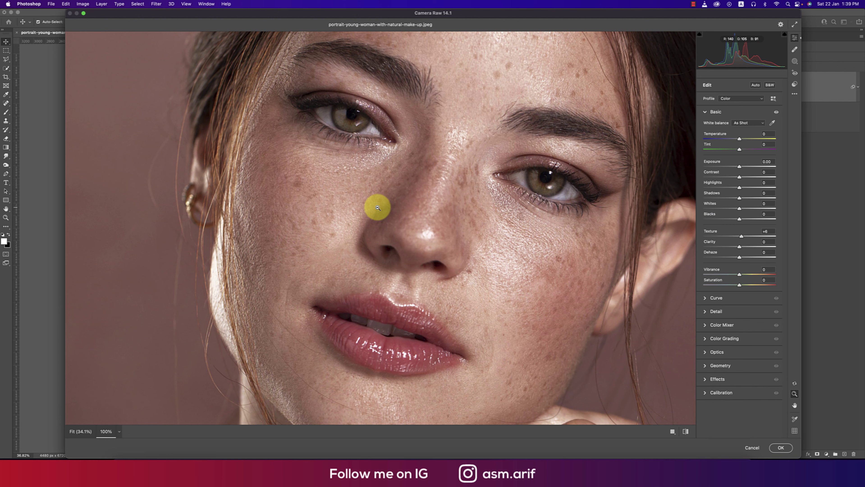
pyautogui.click(380, 208)
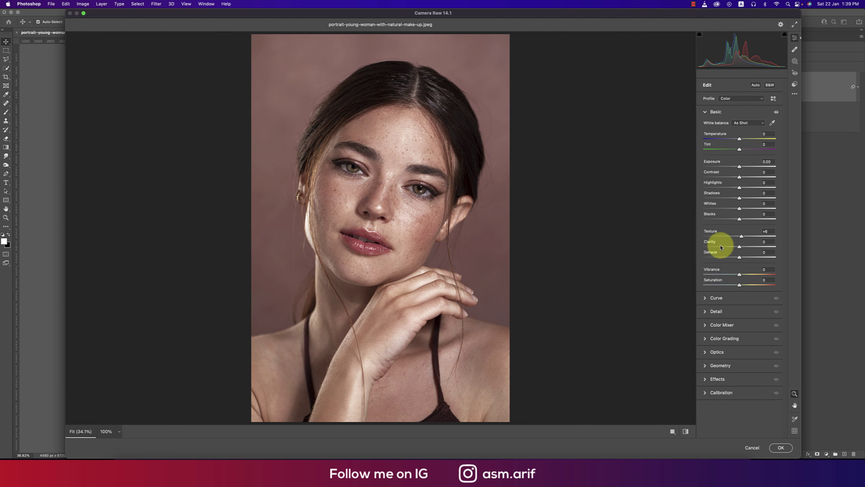
# - Set Noise Reduction 16 and Color Noise Reduction 14 in the Detail panel
pyautogui.click(711, 310)
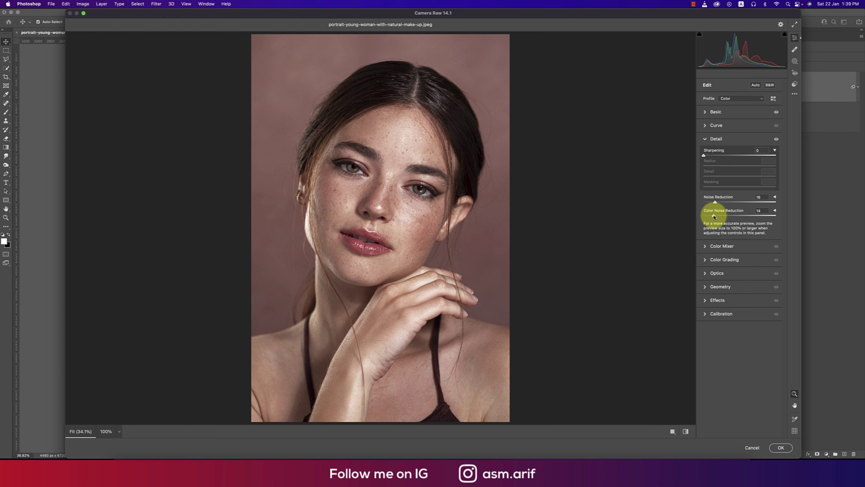
pyautogui.click(386, 160)
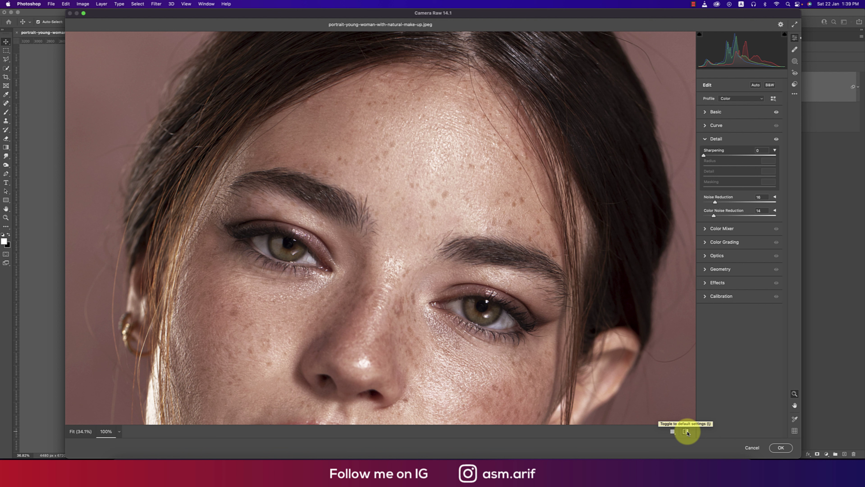
pyautogui.click(706, 139)
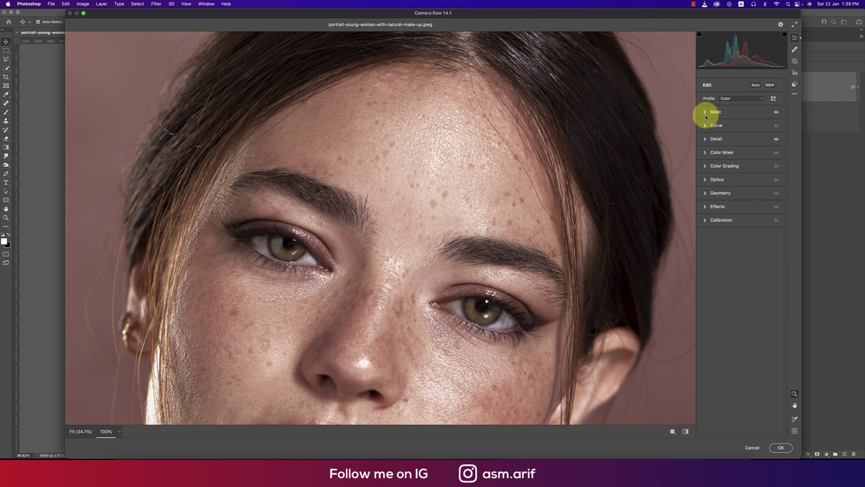
# - Set Temperature -4, Tint -3, Exposure +0.10, Highlights -20 and Shadows +24 in Basic
pyautogui.click(612, 177)
pyautogui.click(705, 112)
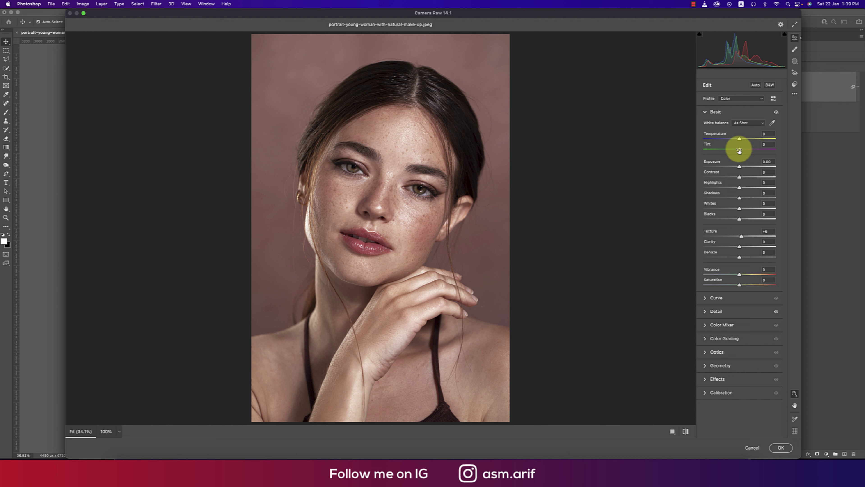
pyautogui.moveTo(740, 140); pyautogui.dragTo(738, 141)
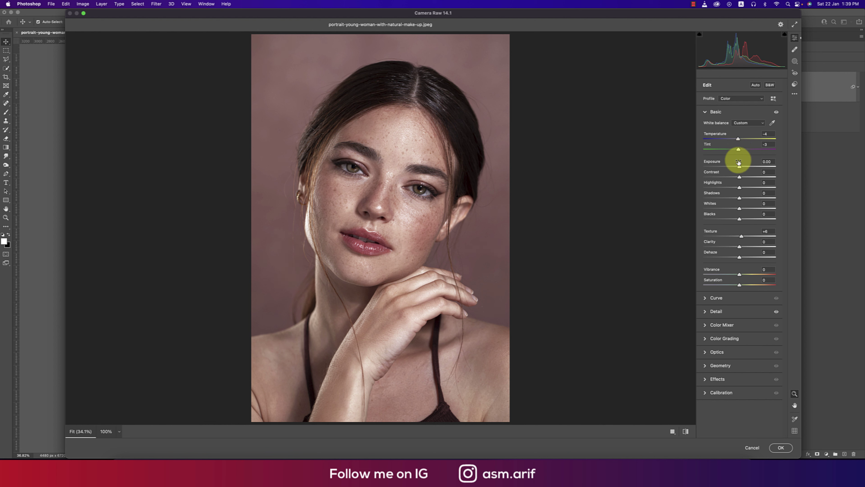
pyautogui.moveTo(740, 168); pyautogui.dragTo(741, 169)
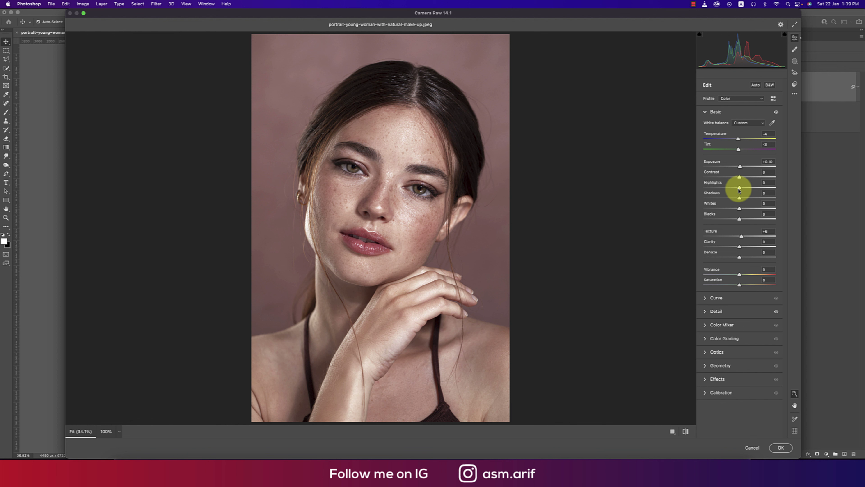
pyautogui.moveTo(740, 190); pyautogui.dragTo(742, 212)
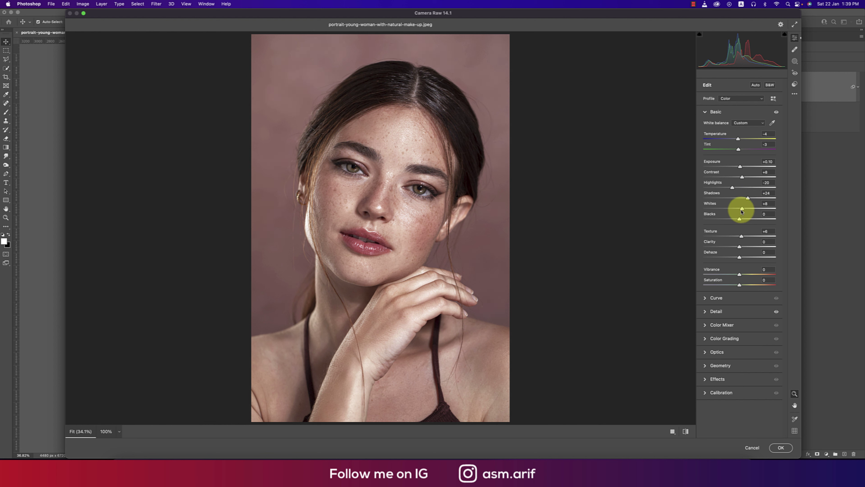
pyautogui.click(705, 312)
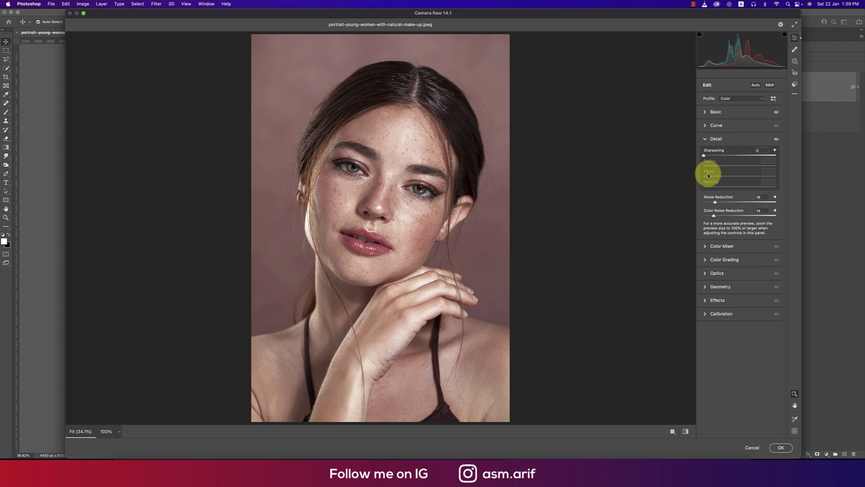
# - Apply Sharpening 15 with Radius 1.0, Detail 38 and Masking 0
pyautogui.keyDown('alt'); pyautogui.click(711, 156); pyautogui.keyUp('alt')
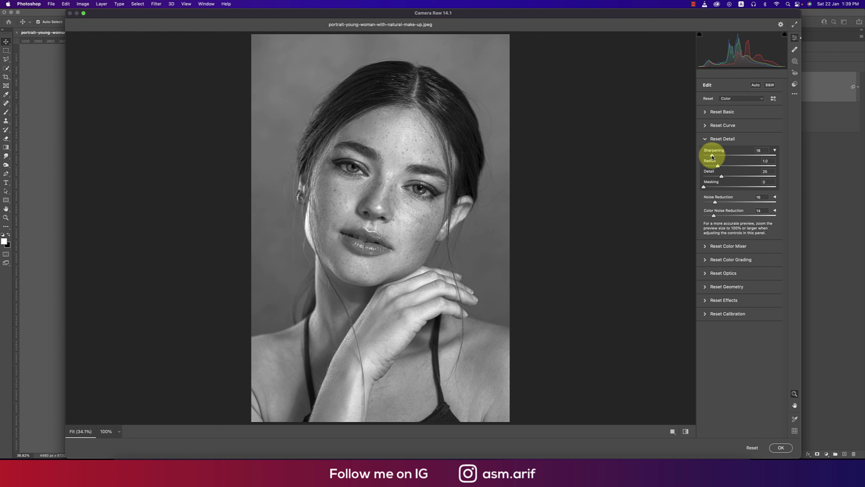
pyautogui.moveTo(720, 177)
pyautogui.mouseDown()
pyautogui.moveTo(740, 179)
pyautogui.moveTo(733, 180)
pyautogui.mouseUp()
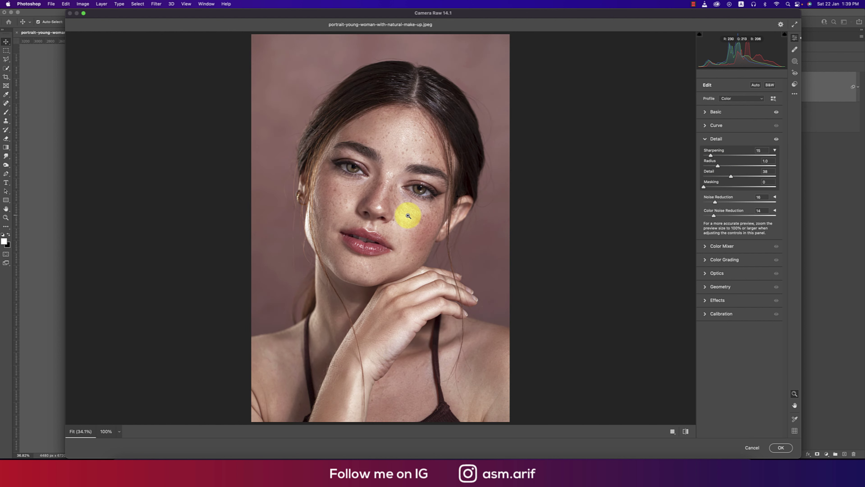
pyautogui.click(408, 215)
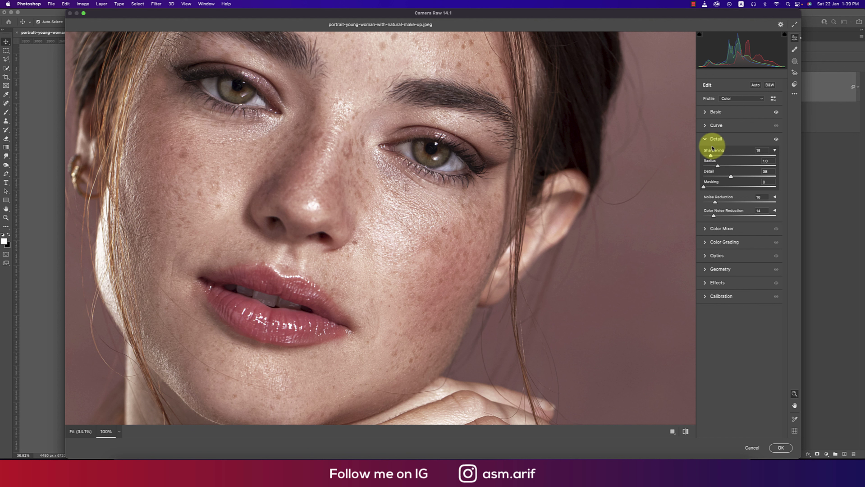
pyautogui.click(702, 138)
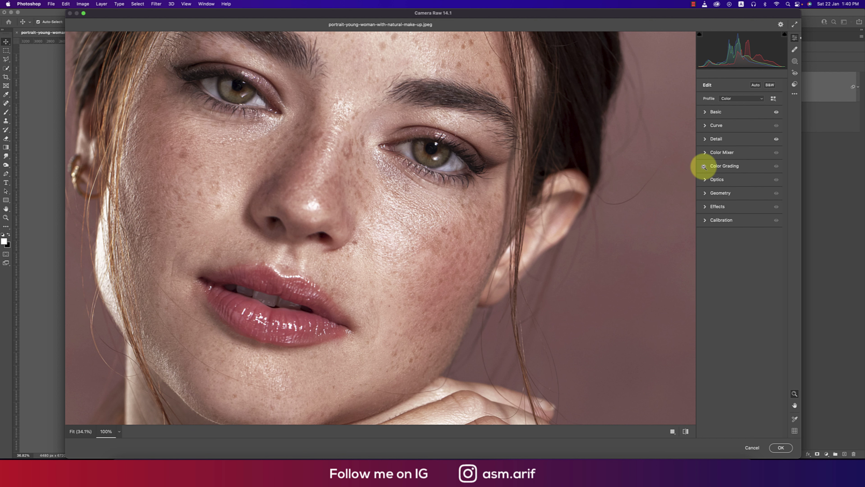
pyautogui.click(571, 208)
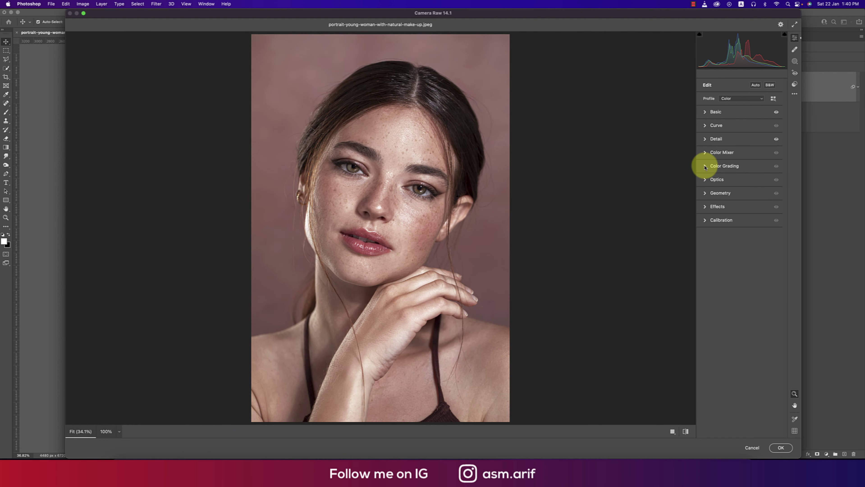
# - Grade highlights at Hue 32, Saturation 14 and shadows at Hue 256, Saturation 13
pyautogui.click(705, 167)
pyautogui.click(737, 176)
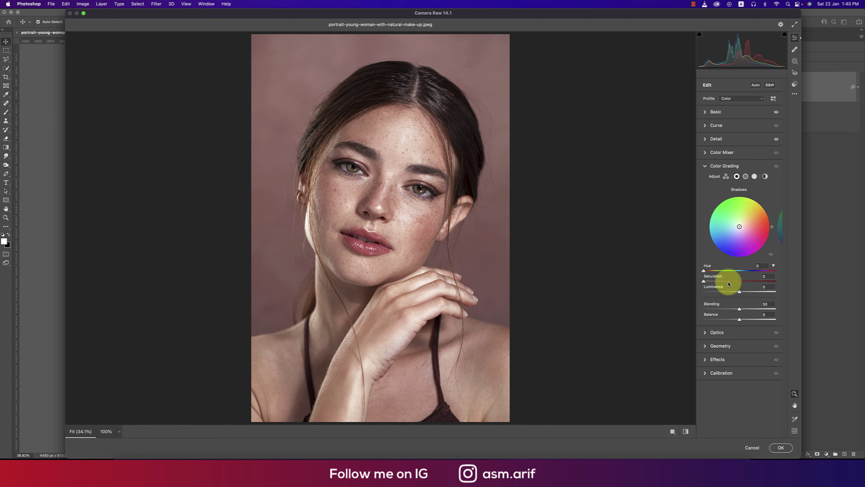
pyautogui.click(746, 177)
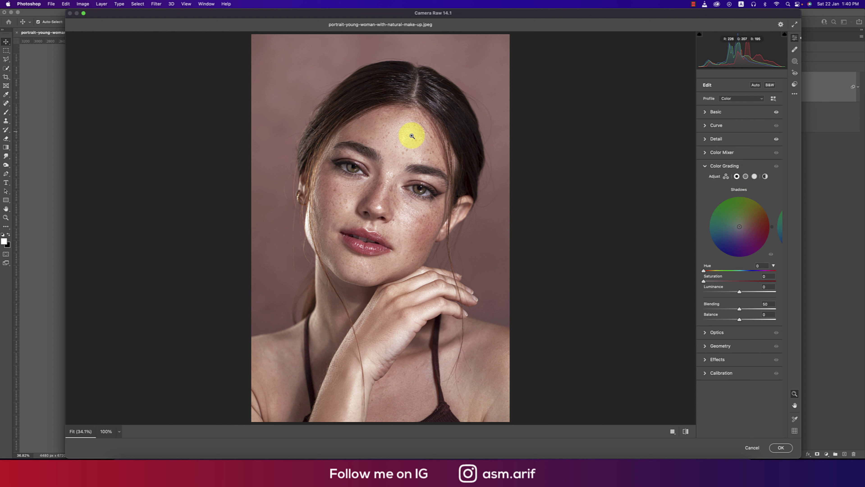
pyautogui.click(755, 177)
pyautogui.click(745, 177)
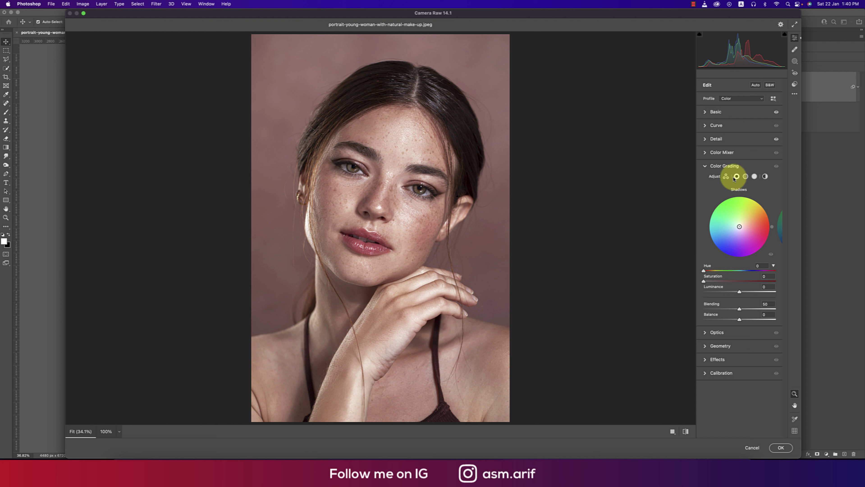
pyautogui.click(754, 176)
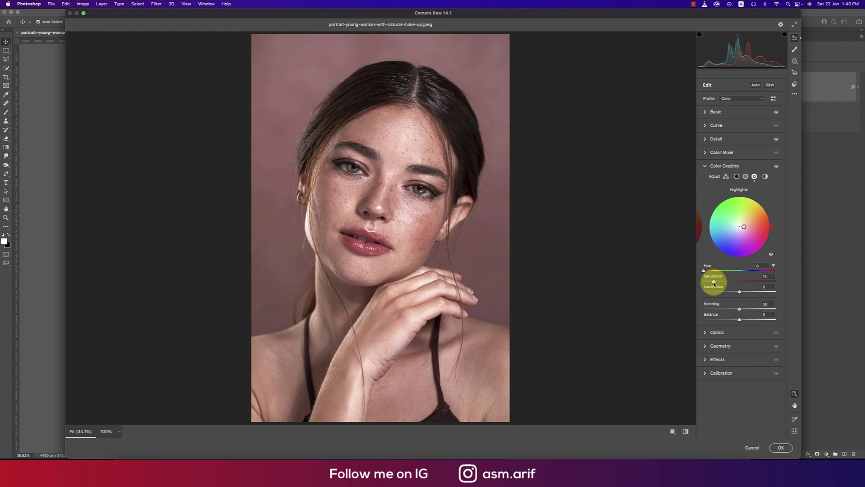
pyautogui.moveTo(704, 272)
pyautogui.mouseDown()
pyautogui.moveTo(767, 272)
pyautogui.moveTo(711, 274)
pyautogui.mouseUp()
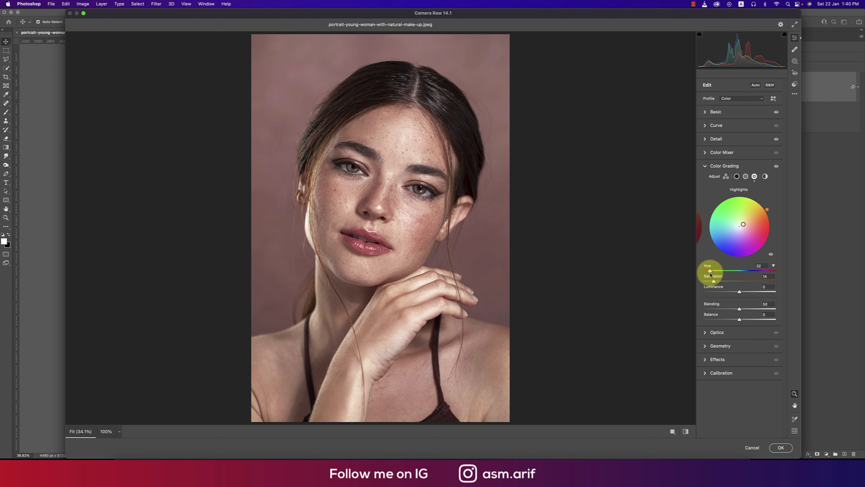
pyautogui.click(737, 176)
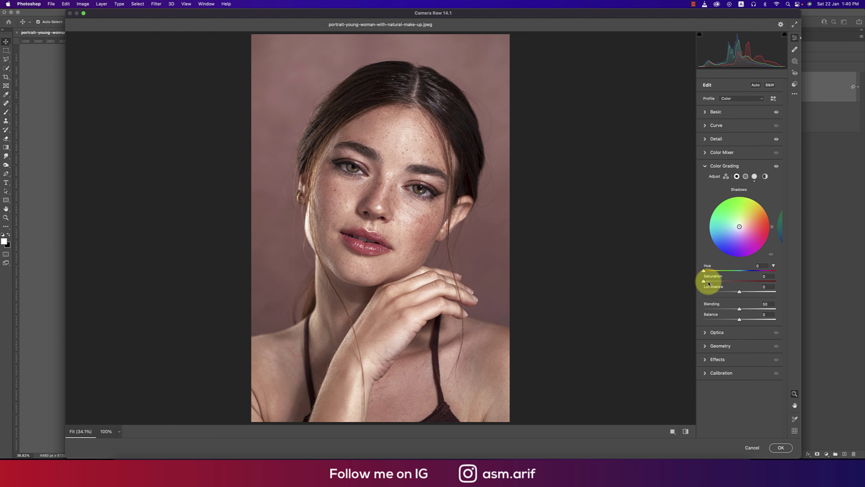
pyautogui.moveTo(709, 283); pyautogui.dragTo(755, 274)
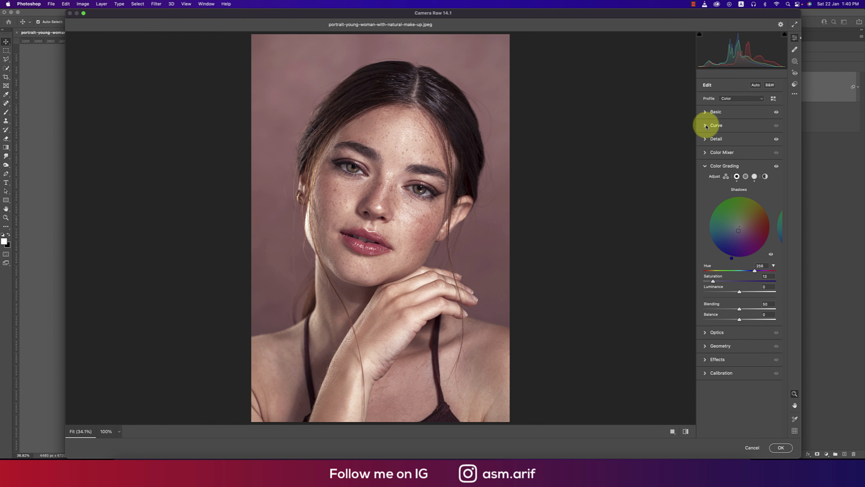
# - Set Temperature -7, Exposure +0.35 and Tint -14, comparing against the original
pyautogui.click(705, 166)
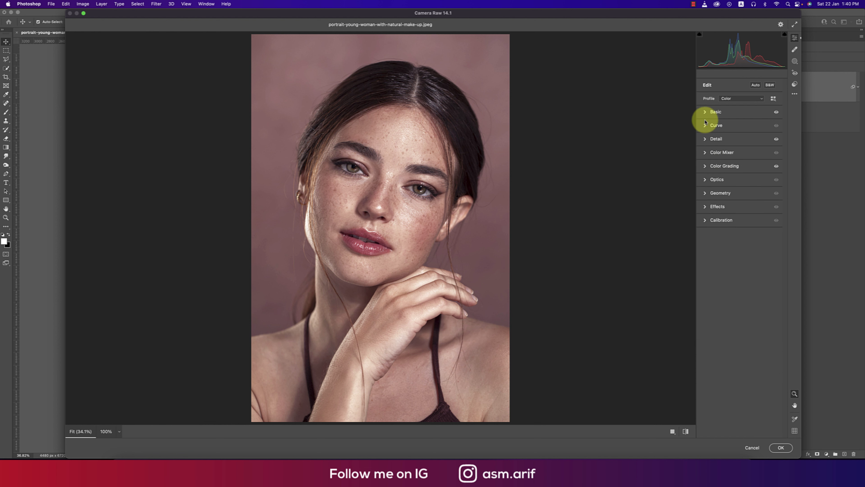
pyautogui.click(706, 111)
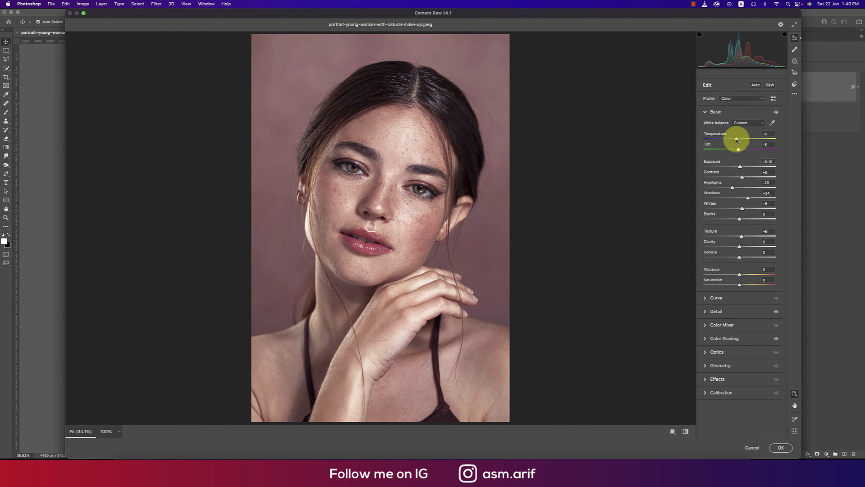
pyautogui.moveTo(737, 141); pyautogui.dragTo(742, 168)
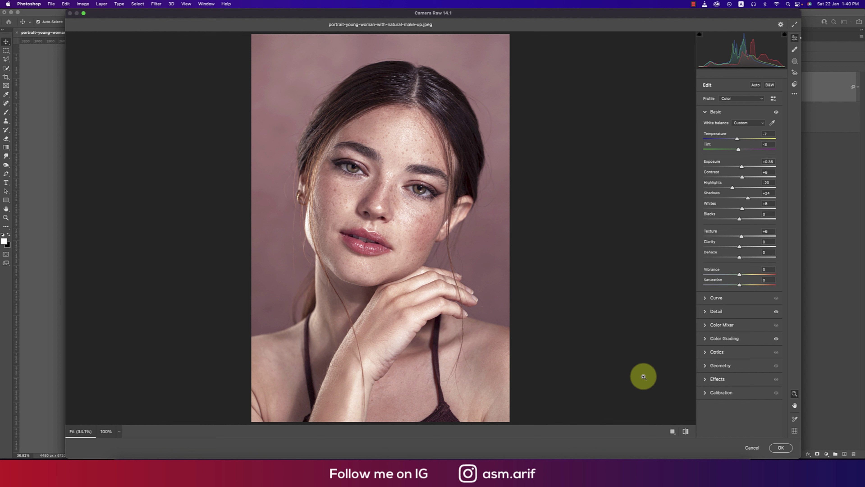
pyautogui.click(686, 432)
pyautogui.click(686, 432)
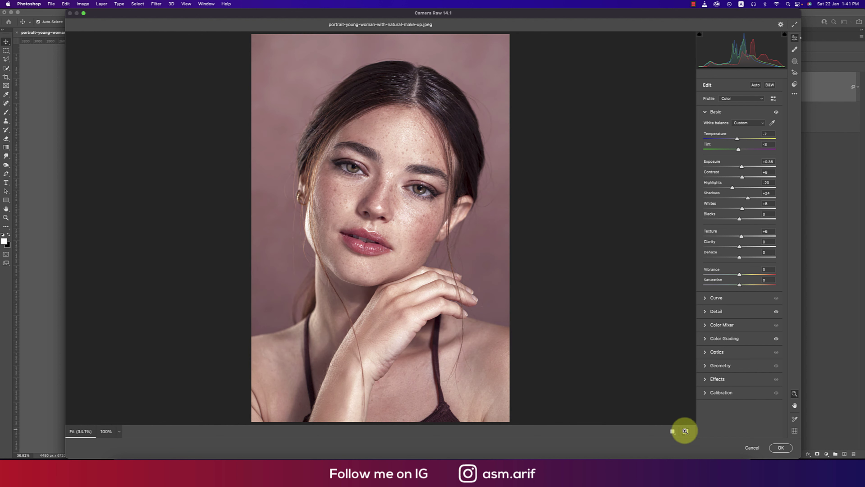
pyautogui.moveTo(739, 150); pyautogui.dragTo(735, 151)
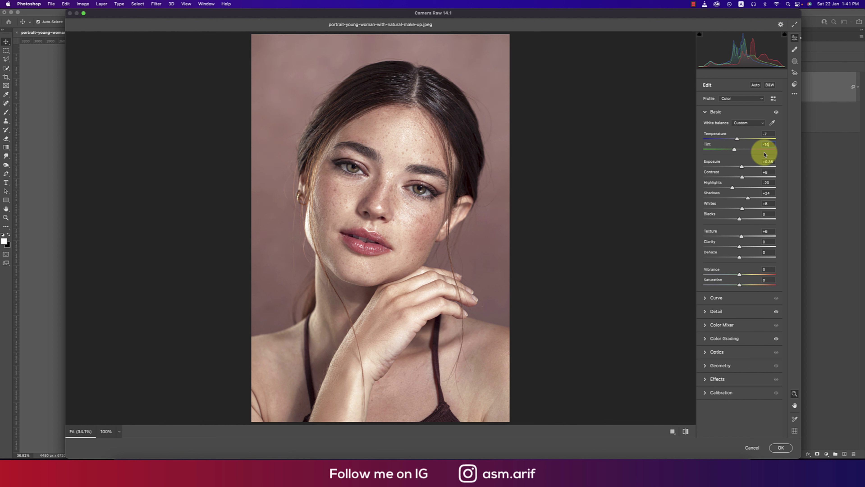
pyautogui.click(686, 431)
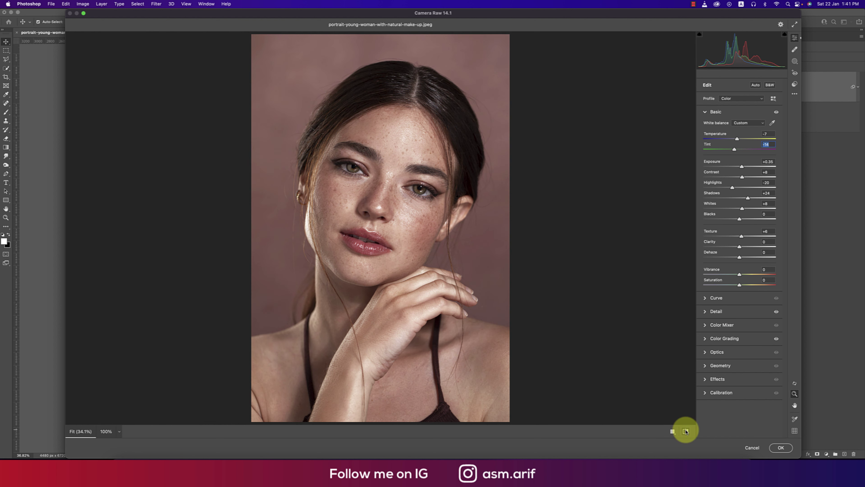
pyautogui.click(686, 431)
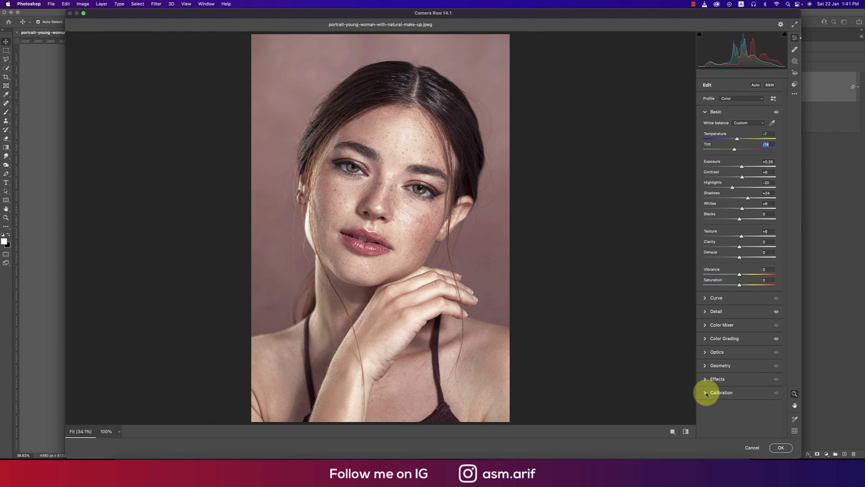
# - Add a -13 vignette and start shifting the Red and Blue primary hues in Calibration
pyautogui.click(705, 379)
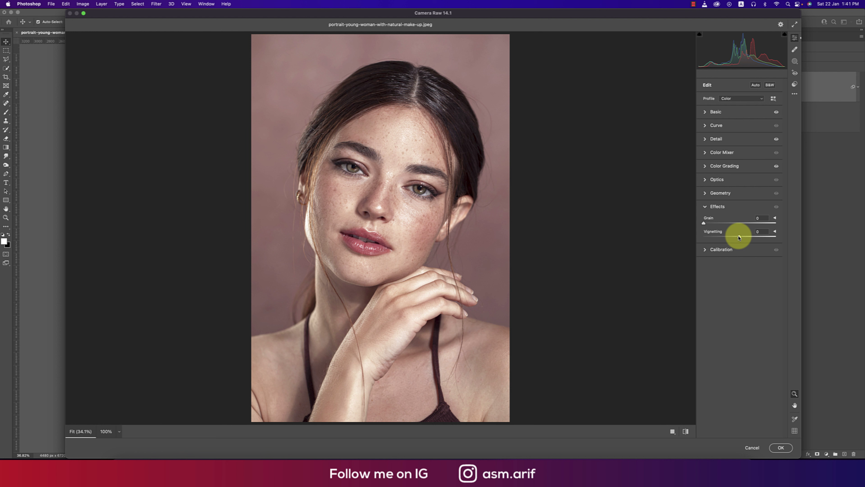
pyautogui.moveTo(739, 238); pyautogui.dragTo(734, 238)
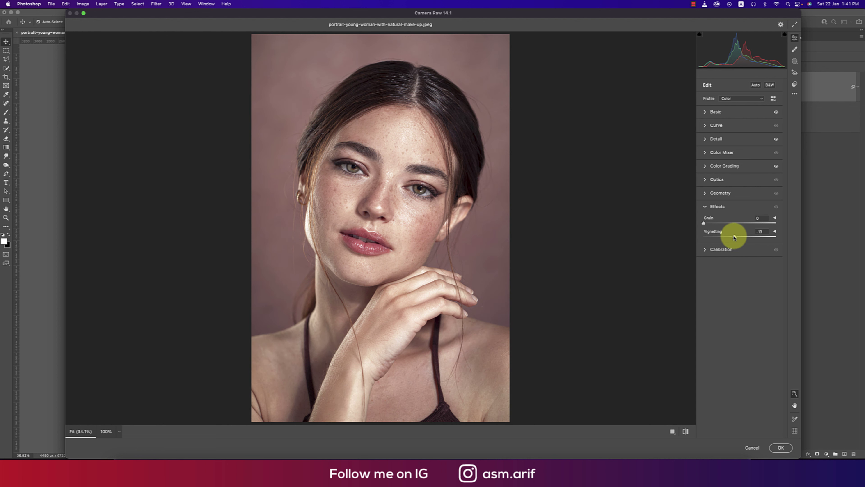
pyautogui.click(707, 249)
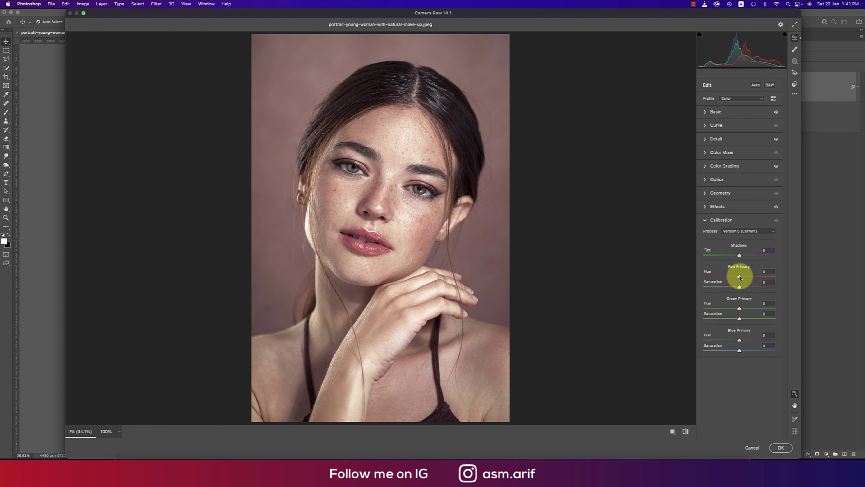
pyautogui.moveTo(740, 278); pyautogui.dragTo(736, 317)
pyautogui.click(741, 287)
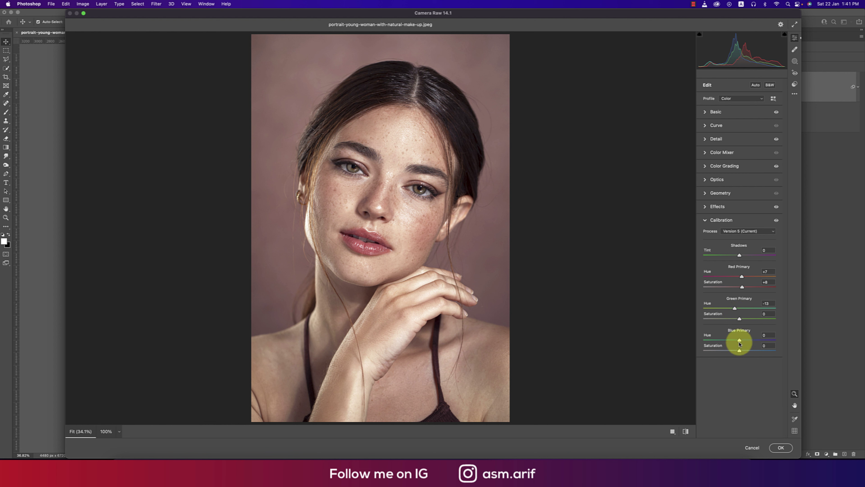
pyautogui.moveTo(740, 341); pyautogui.dragTo(746, 345)
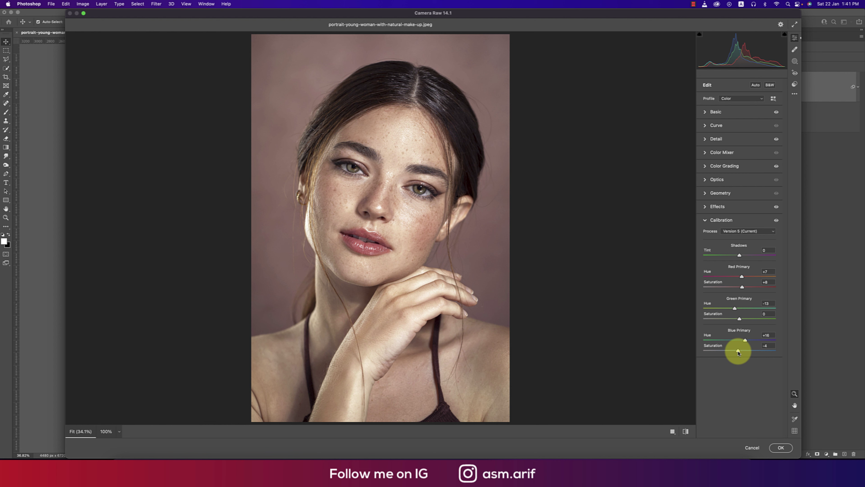
# - Set Calibration to Red Hue +7/Sat +8, Green Hue -13, Blue Hue +9/Sat -4
pyautogui.click(768, 273)
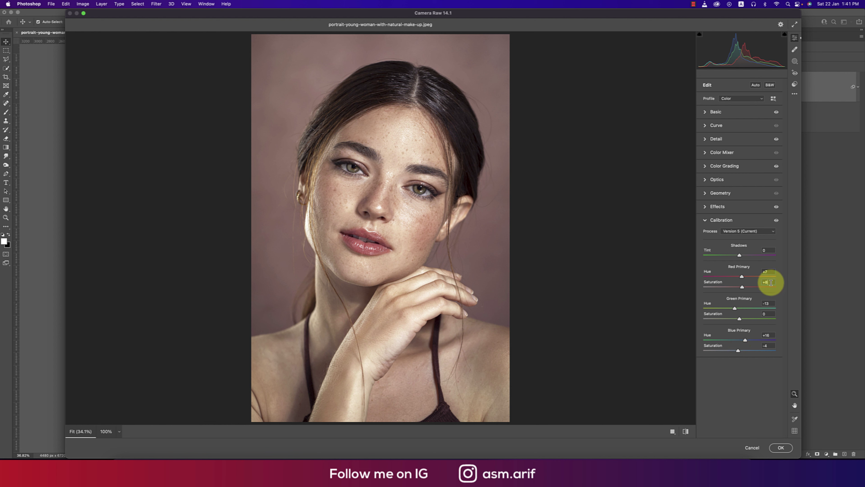
pyautogui.click(773, 302)
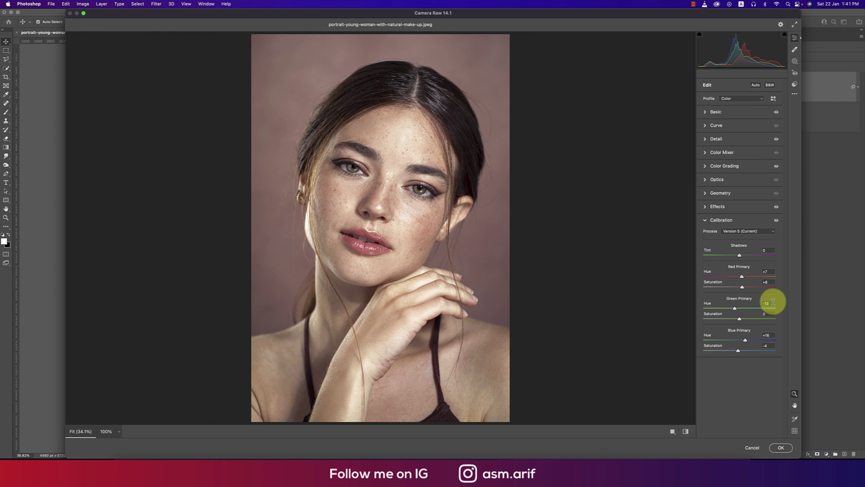
pyautogui.click(771, 314)
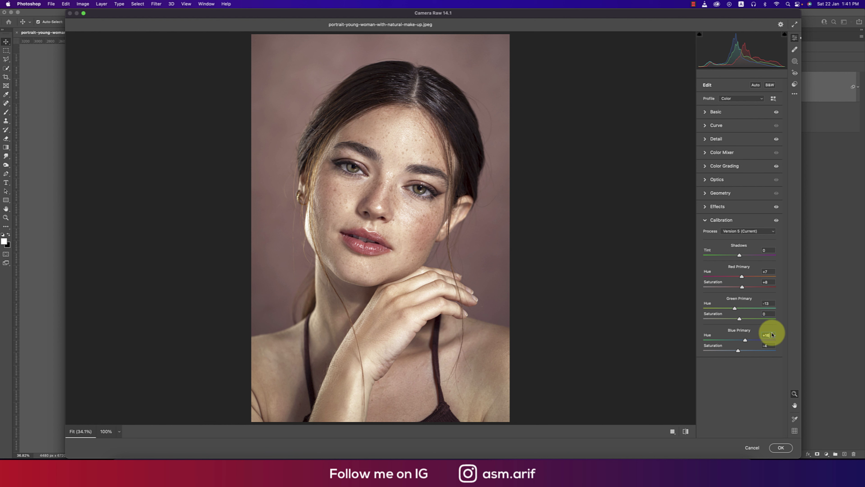
pyautogui.click(772, 334)
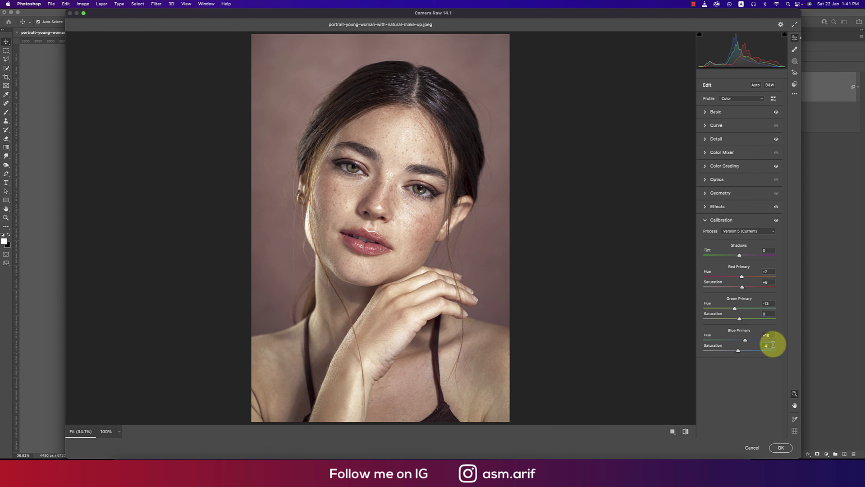
pyautogui.click(774, 345)
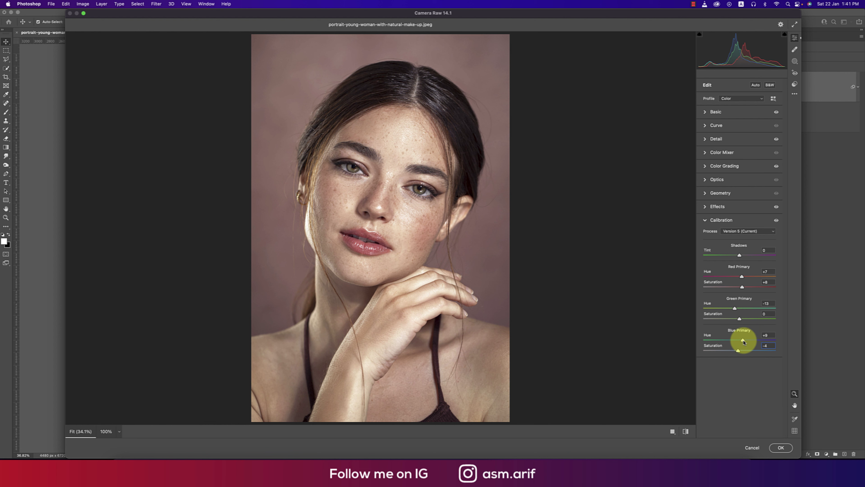
pyautogui.click(688, 429)
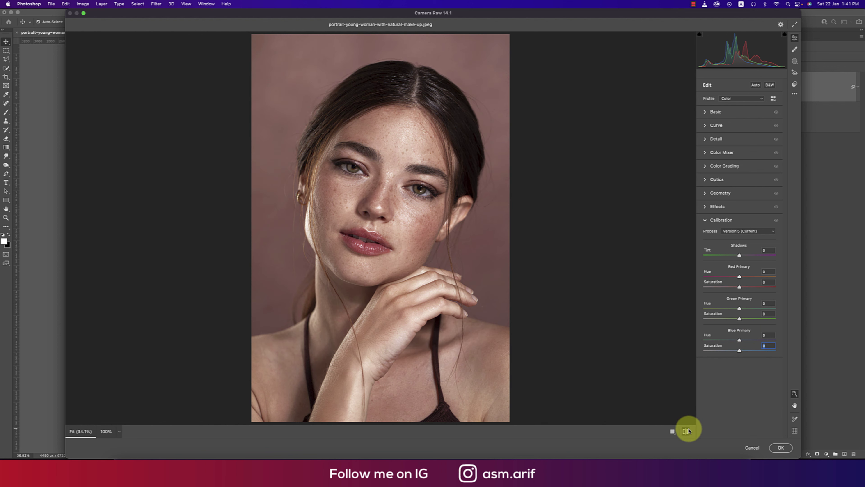
pyautogui.click(689, 428)
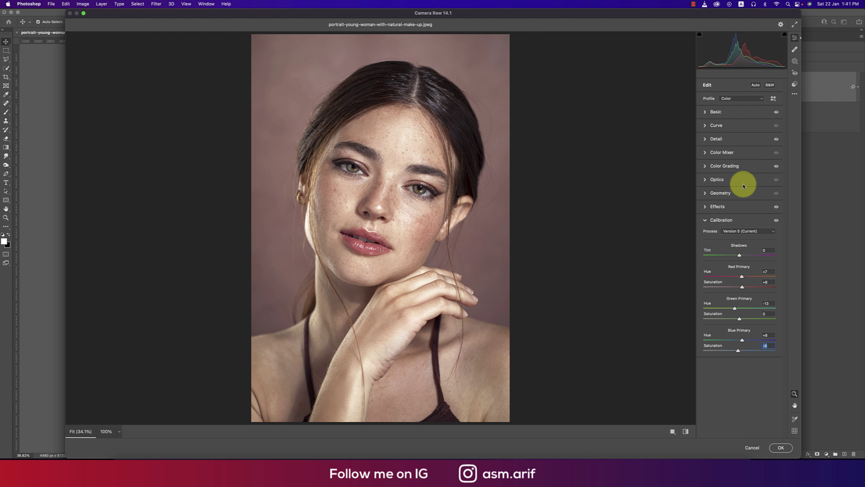
pyautogui.click(707, 218)
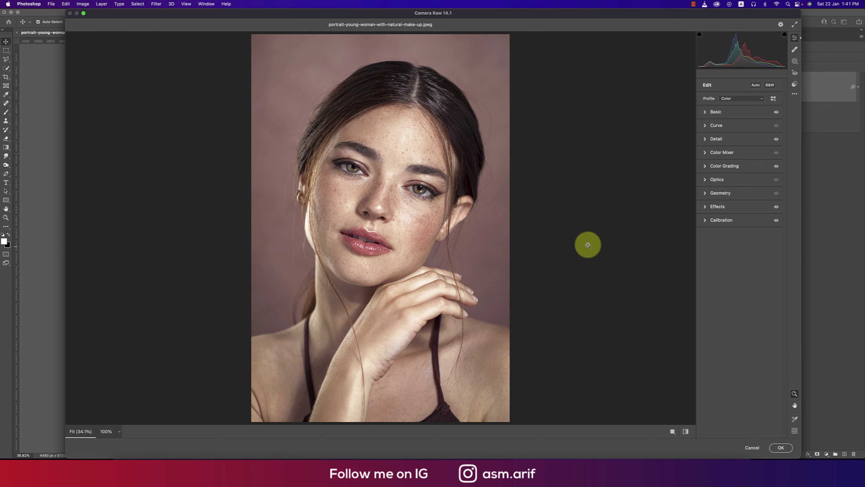
# - In the Color Mixer, raise Reds saturation to +33 and luminance to +25, and shift Oranges hue to -8
pyautogui.click(706, 153)
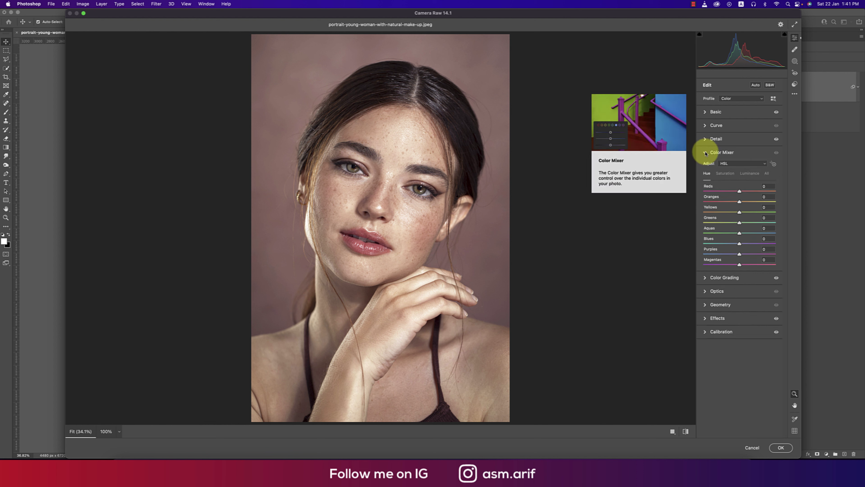
pyautogui.click(725, 174)
pyautogui.moveTo(740, 191)
pyautogui.mouseDown()
pyautogui.moveTo(752, 193)
pyautogui.moveTo(742, 204)
pyautogui.mouseUp()
pyautogui.click(750, 173)
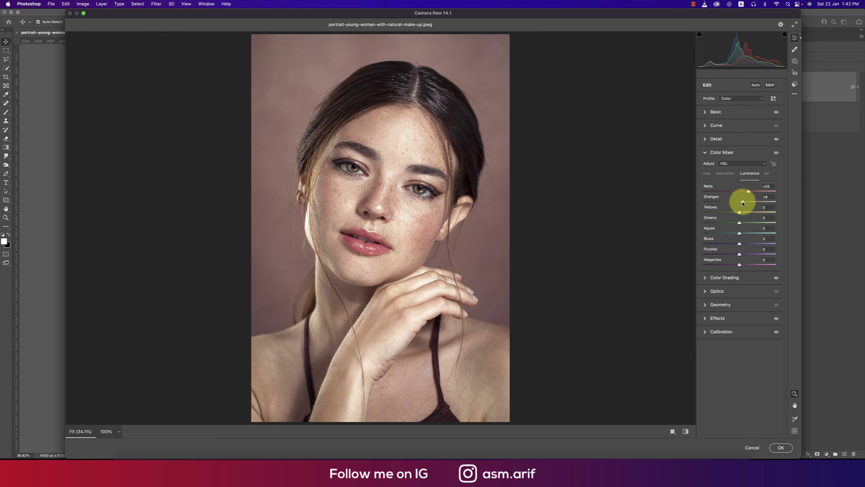
pyautogui.click(707, 173)
pyautogui.moveTo(740, 201); pyautogui.dragTo(733, 205)
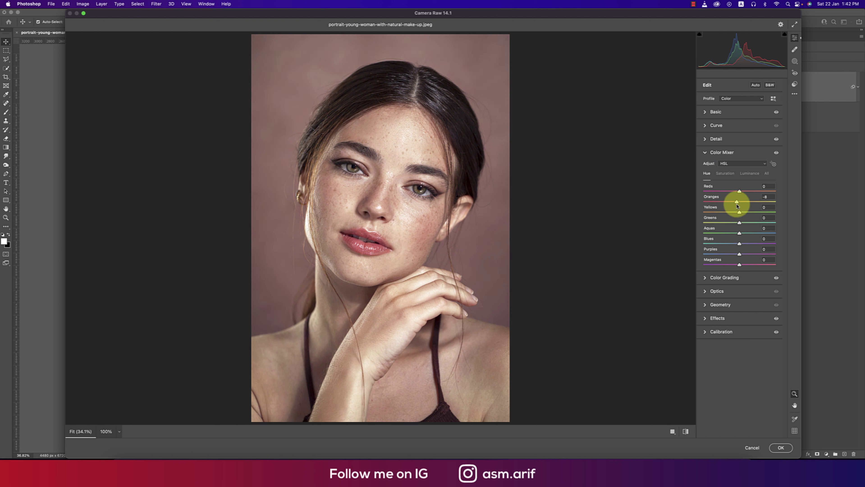
# - Lower Greens saturation to -8, brighten Oranges luminance to +16, and apply the Camera Raw filter
pyautogui.click(729, 175)
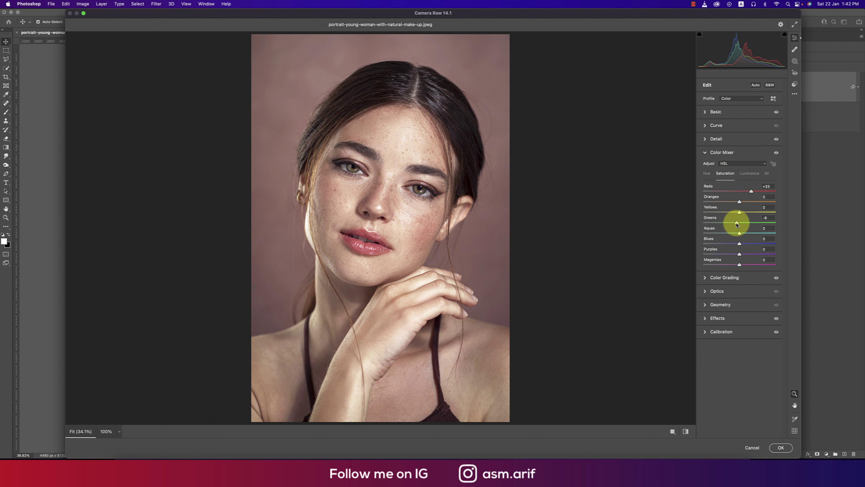
pyautogui.moveTo(740, 202)
pyautogui.mouseDown()
pyautogui.moveTo(751, 200)
pyautogui.moveTo(742, 204)
pyautogui.mouseUp()
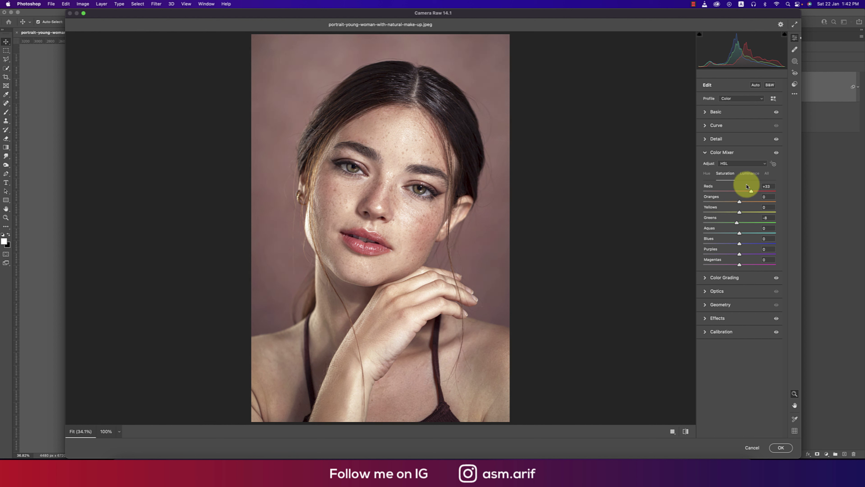
pyautogui.click(749, 174)
pyautogui.moveTo(741, 201); pyautogui.dragTo(746, 204)
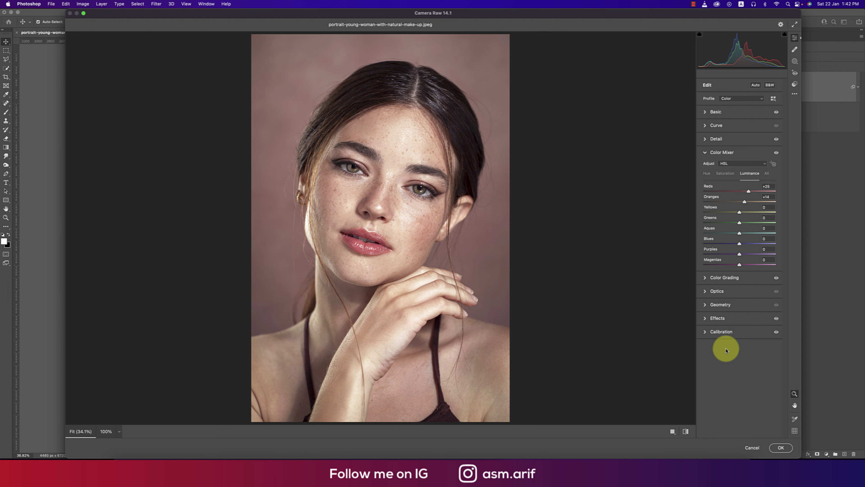
pyautogui.click(780, 447)
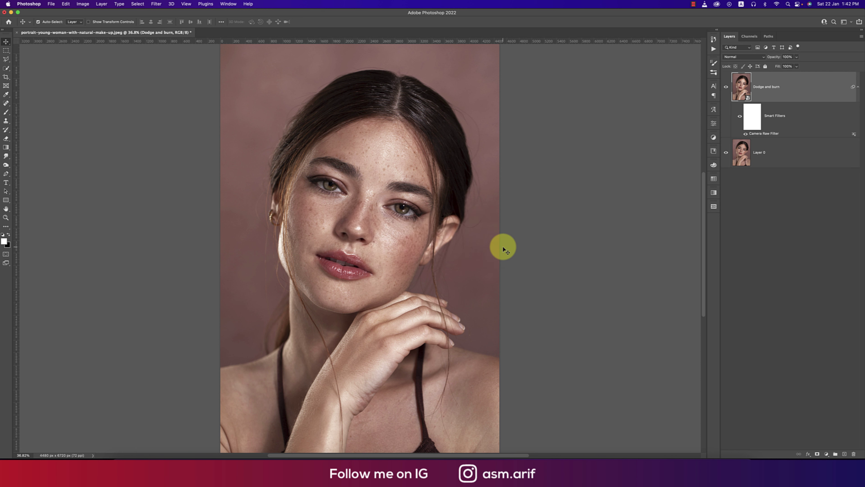
# - Compare the Dodge and burn layer on and off, then launch Nik Collection's Color Efex Pro 4
pyautogui.click(726, 87)
pyautogui.click(727, 87)
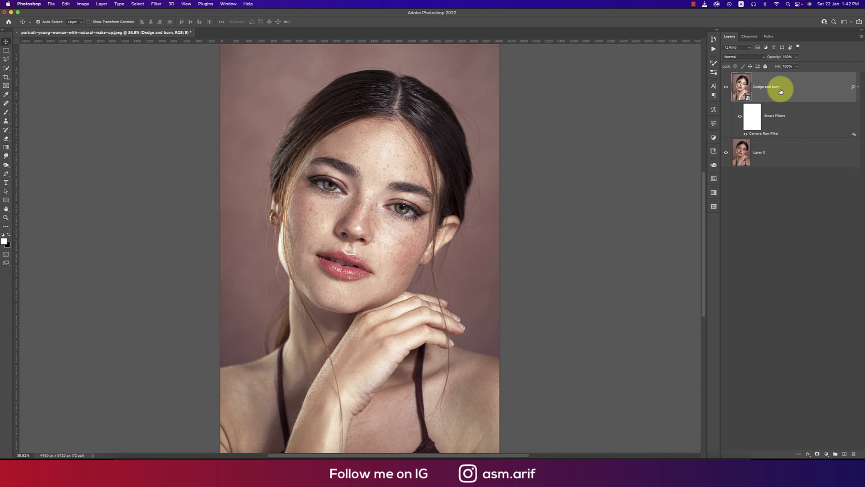
pyautogui.click(157, 4)
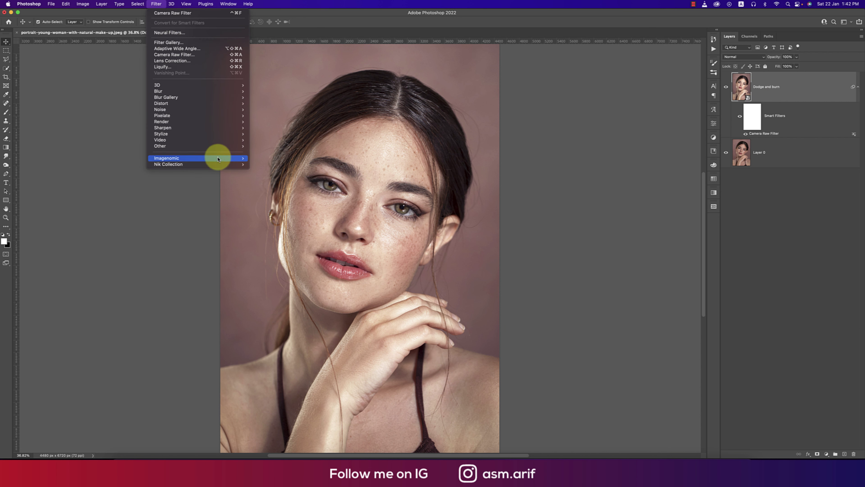
pyautogui.moveTo(225, 164)
pyautogui.click(263, 171)
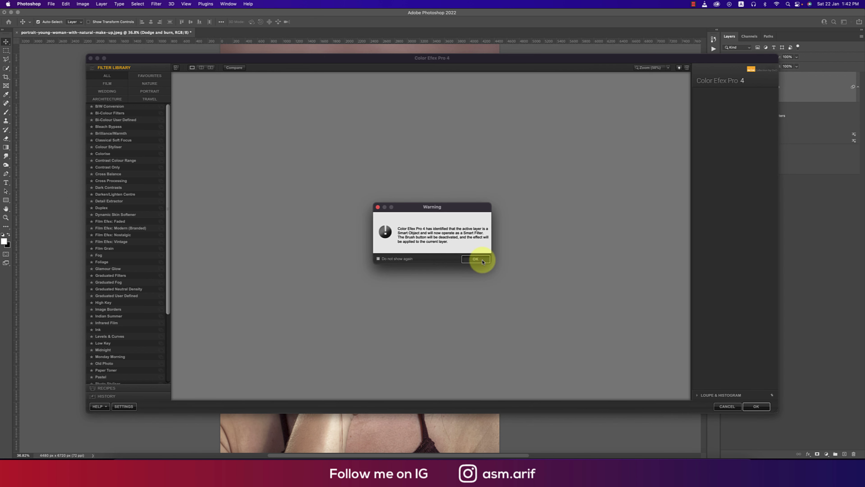
# - Dismiss the smart filter warning and preview Contrast Colour Range, Bleach Bypass, Brilliance/Warmth and Colour Styliser
pyautogui.click(479, 257)
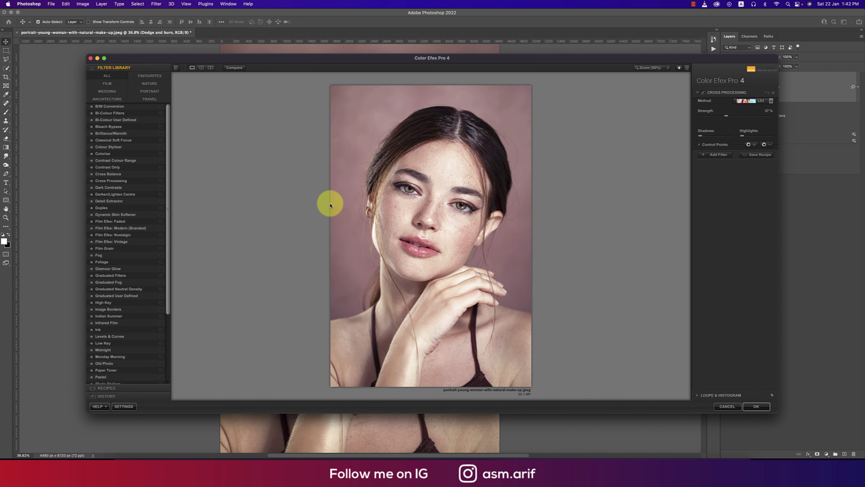
pyautogui.click(116, 160)
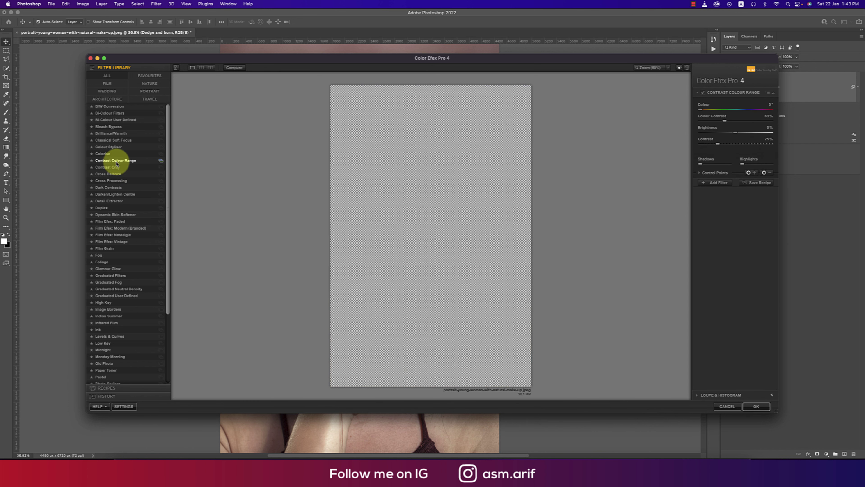
pyautogui.click(116, 133)
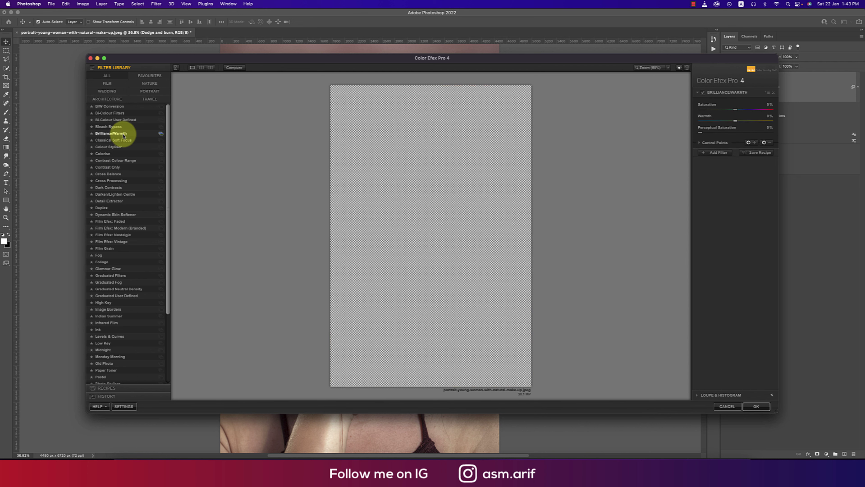
pyautogui.click(125, 127)
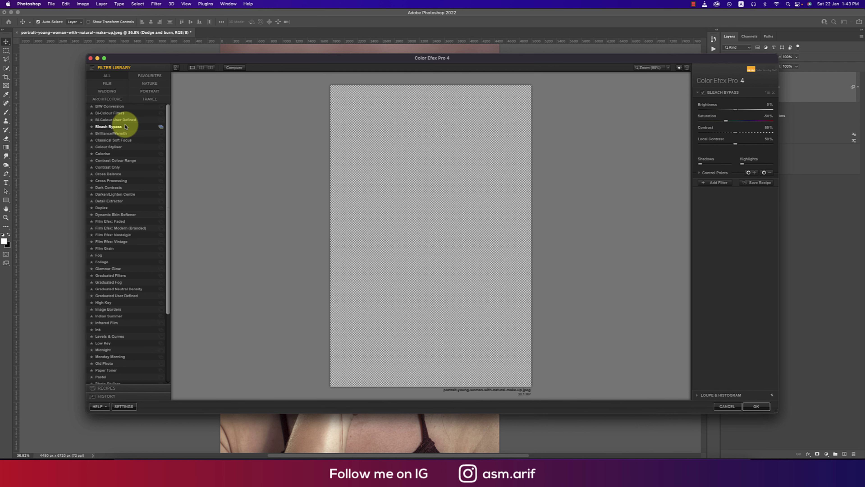
pyautogui.click(116, 133)
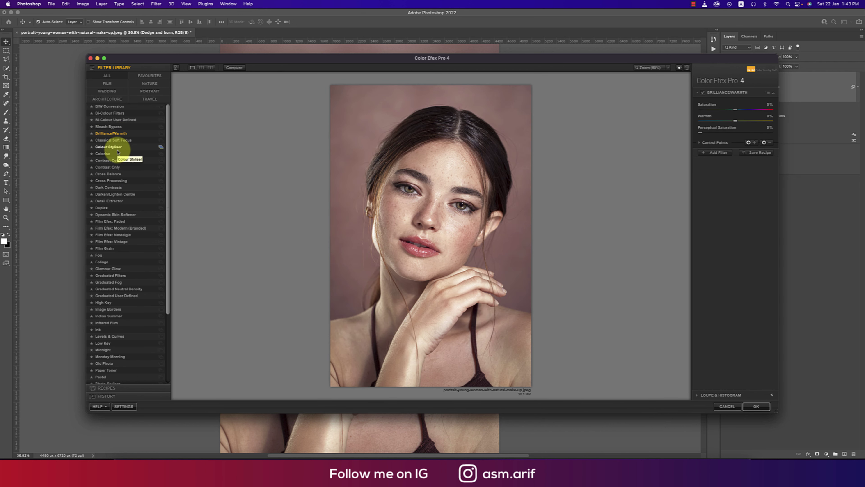
pyautogui.click(116, 149)
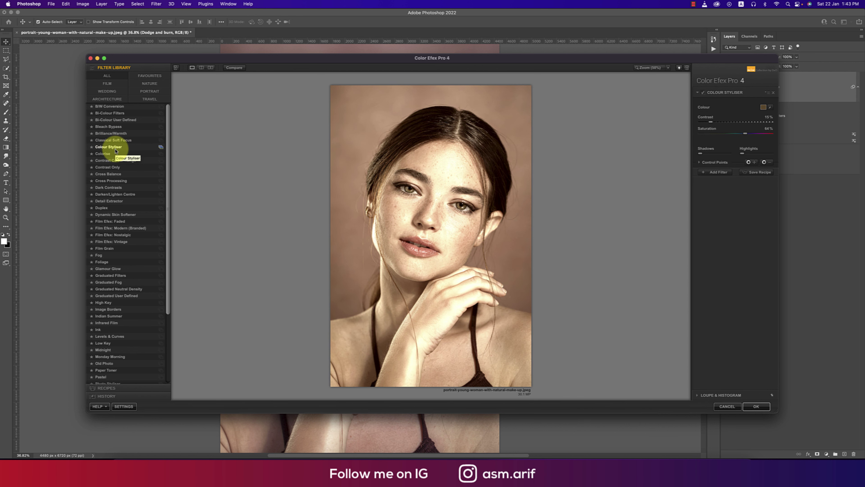
# - Apply Cross Processing with method L02 at 33% strength
pyautogui.click(111, 182)
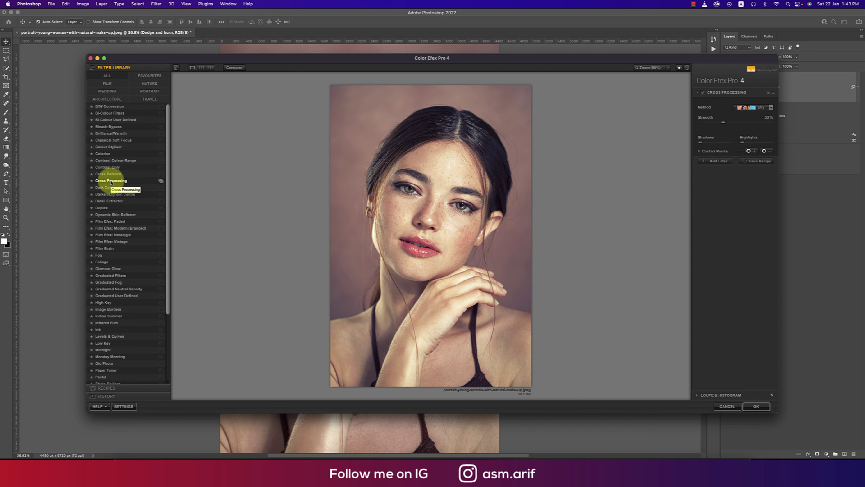
pyautogui.click(747, 108)
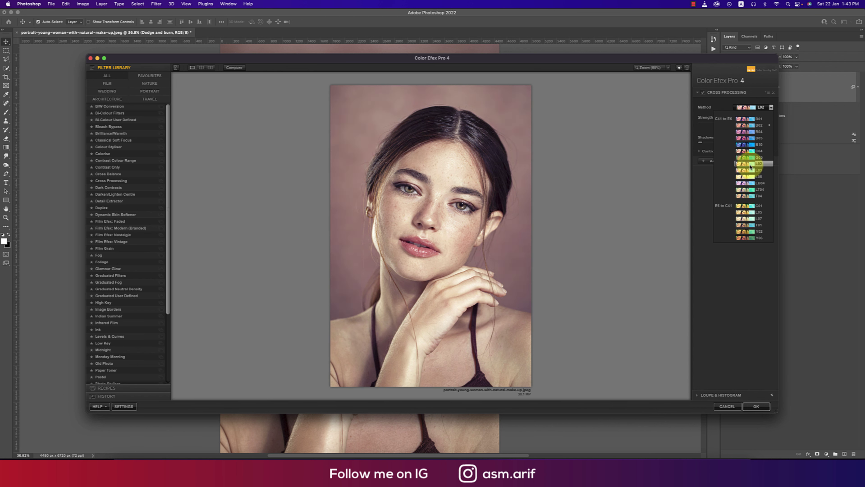
pyautogui.click(750, 163)
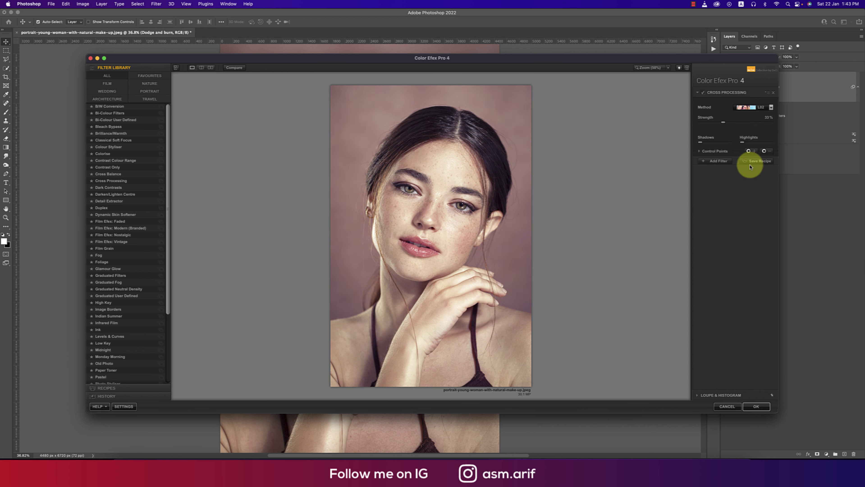
pyautogui.click(755, 406)
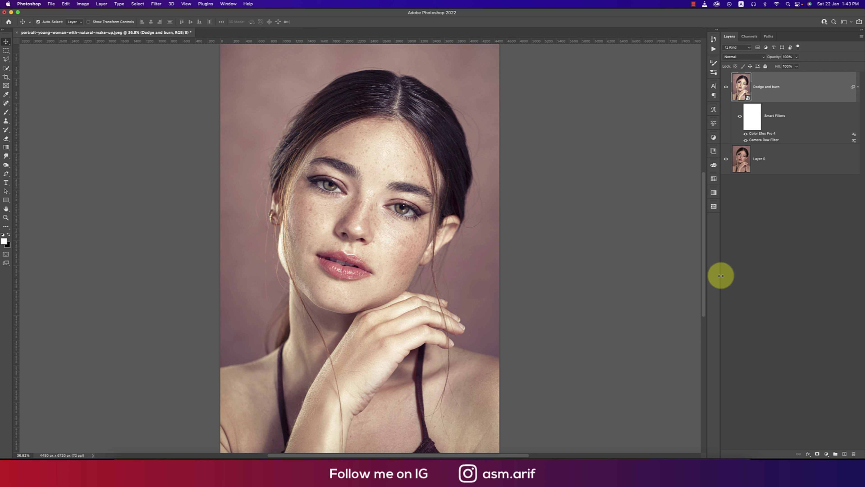
# - Add a Color Balance layer shifting midtones to about -8, -1, +12 toward cyan and blue
pyautogui.click(727, 88)
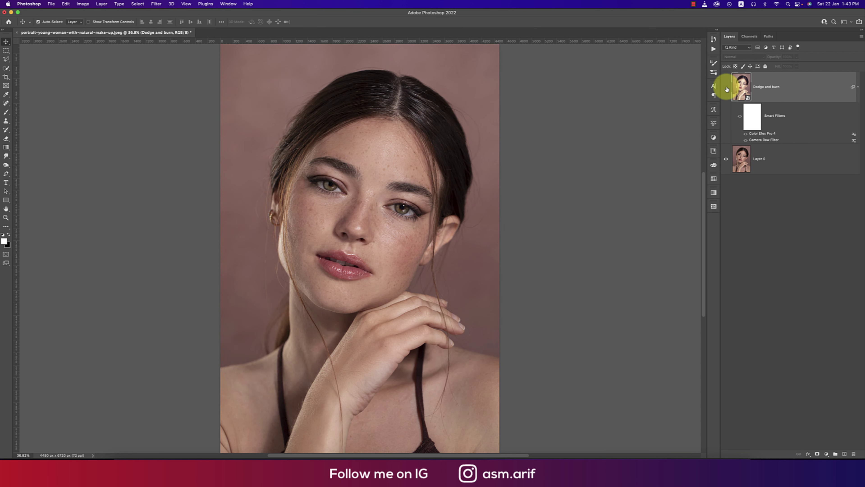
pyautogui.click(727, 88)
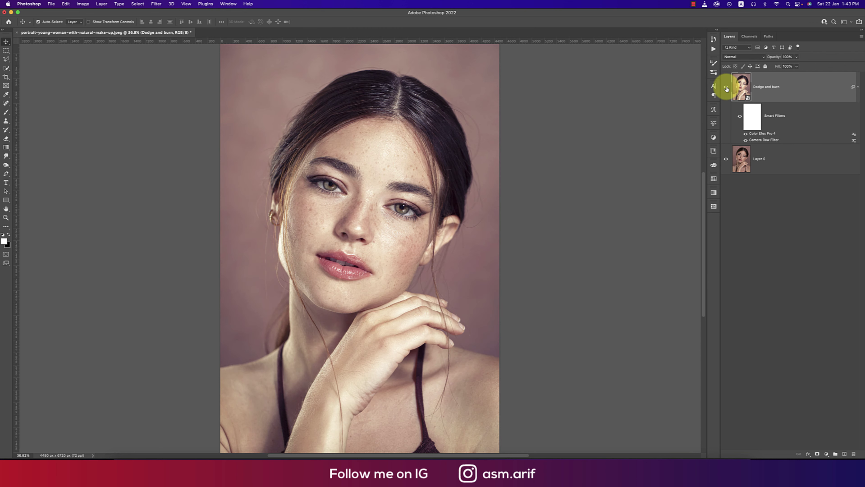
pyautogui.click(827, 454)
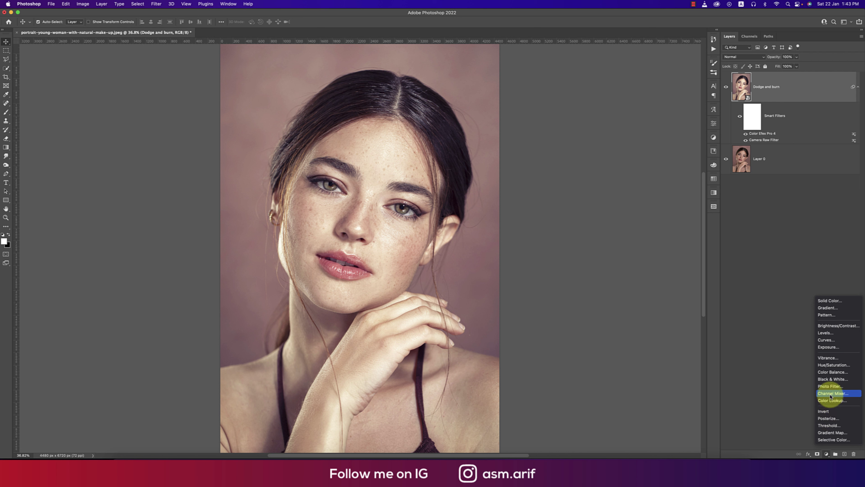
pyautogui.click(832, 372)
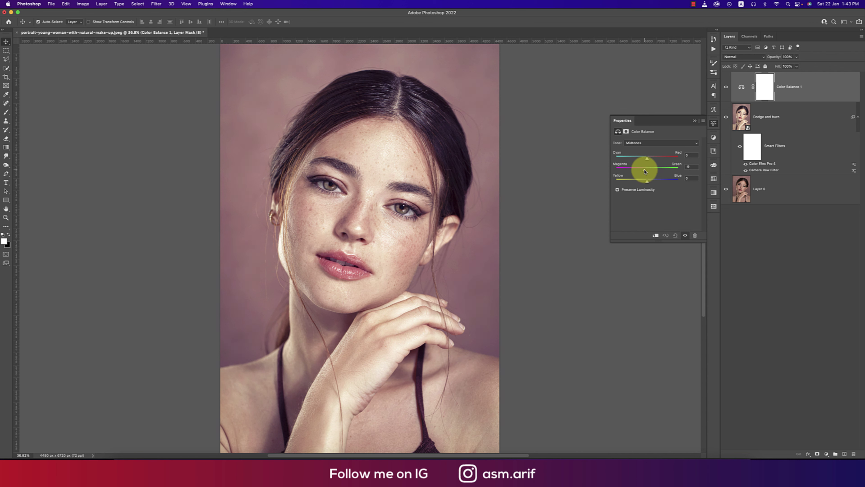
pyautogui.moveTo(647, 159); pyautogui.dragTo(652, 184)
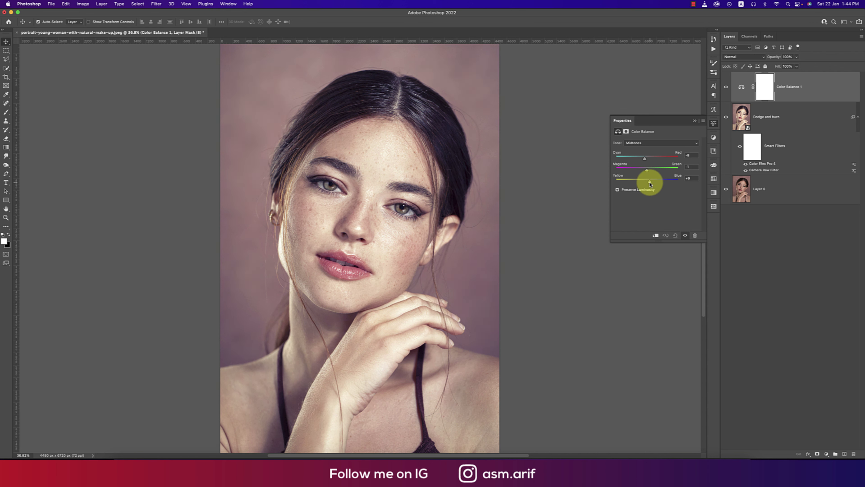
pyautogui.click(694, 120)
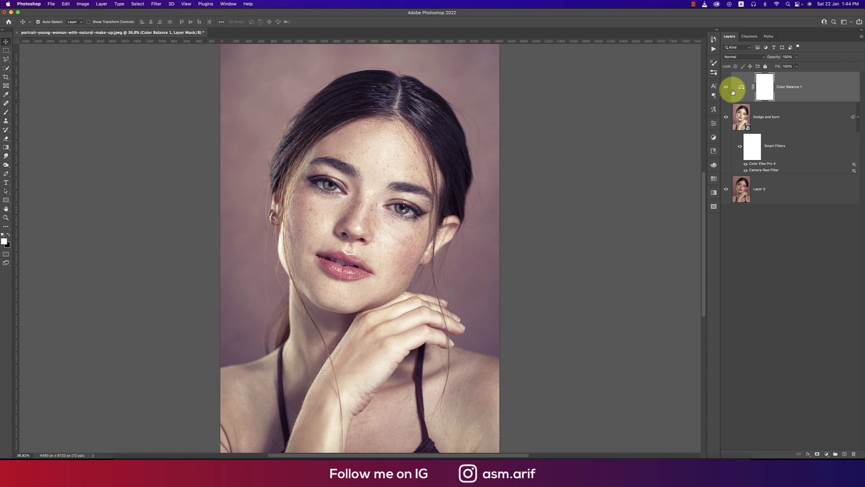
pyautogui.keyDown('alt'); pyautogui.click(726, 189); pyautogui.keyUp('alt')
pyautogui.keyDown('alt'); pyautogui.click(726, 189); pyautogui.keyUp('alt')
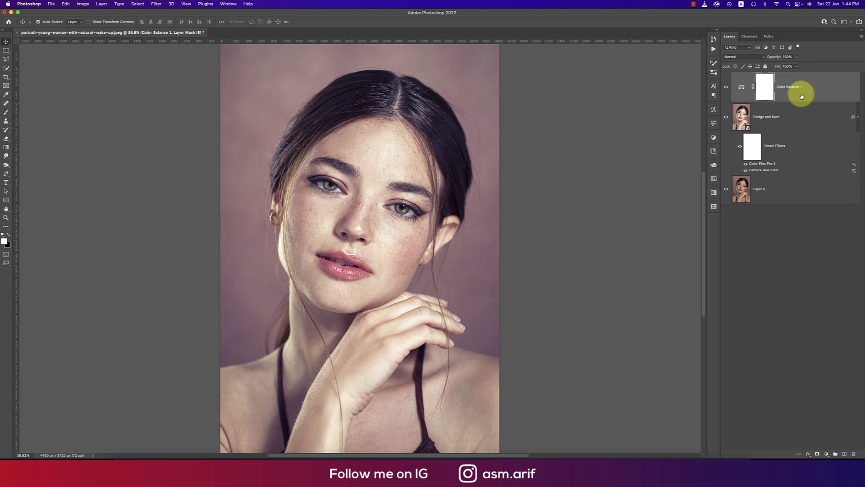
pyautogui.click(826, 454)
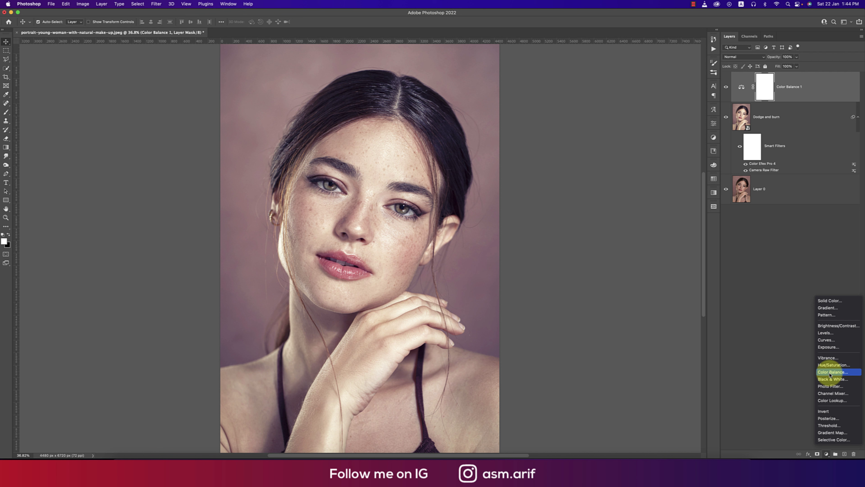
# - Add a Photo Filter layer tinted a dark navy blue at 25% density
pyautogui.click(832, 389)
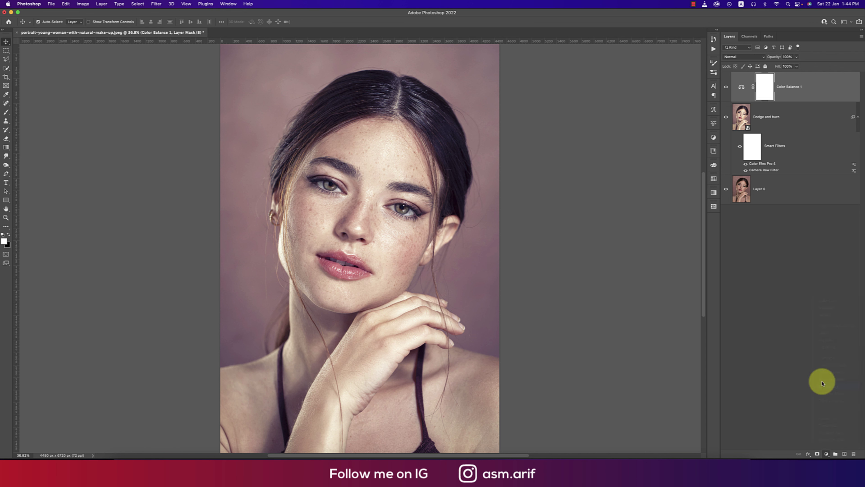
pyautogui.click(635, 154)
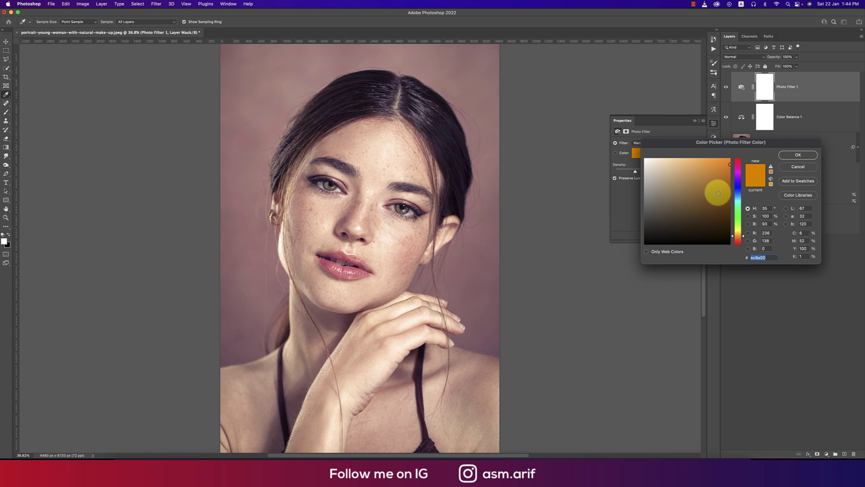
pyautogui.click(738, 190)
pyautogui.click(693, 197)
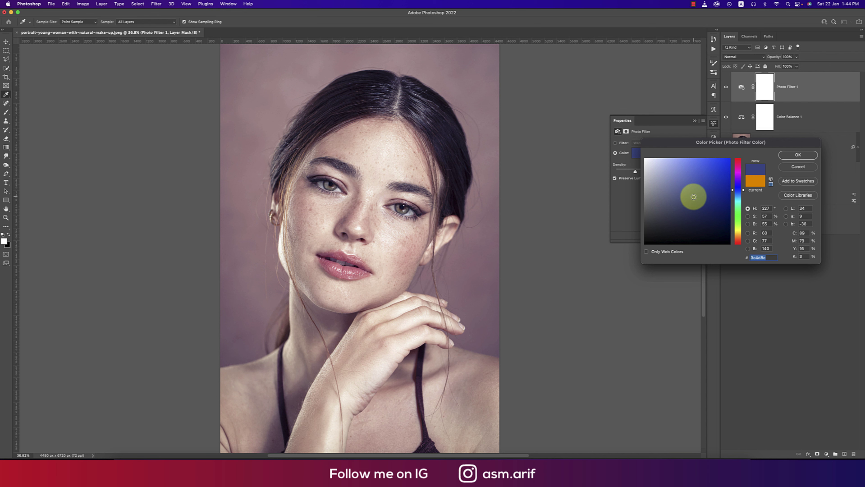
pyautogui.moveTo(694, 198); pyautogui.dragTo(697, 205)
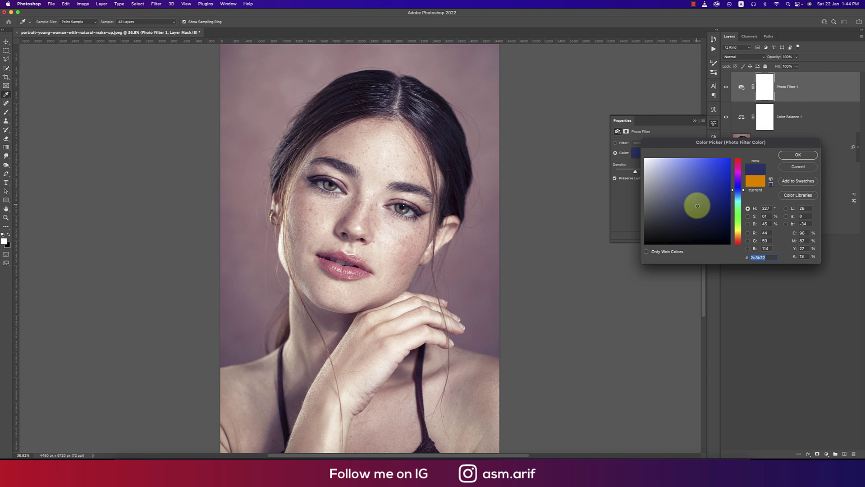
pyautogui.click(798, 155)
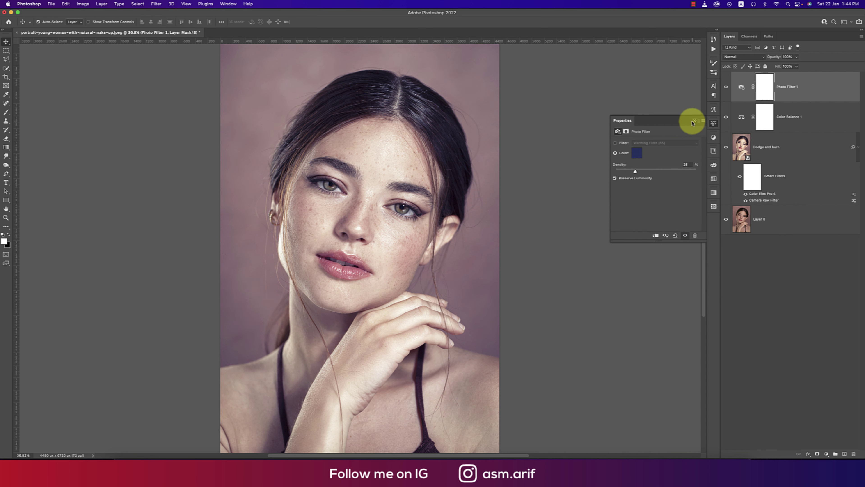
pyautogui.click(693, 122)
pyautogui.click(827, 454)
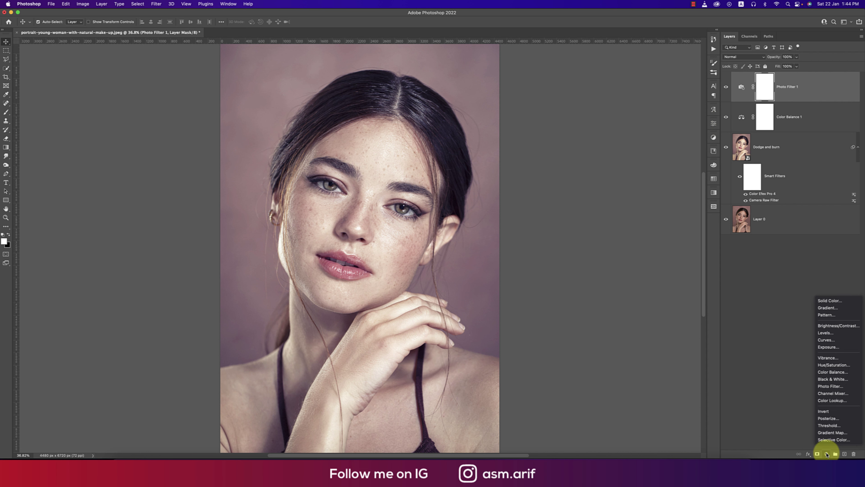
# - Add a Gradient Map layer using a gradient from the Pinks presets
pyautogui.click(827, 433)
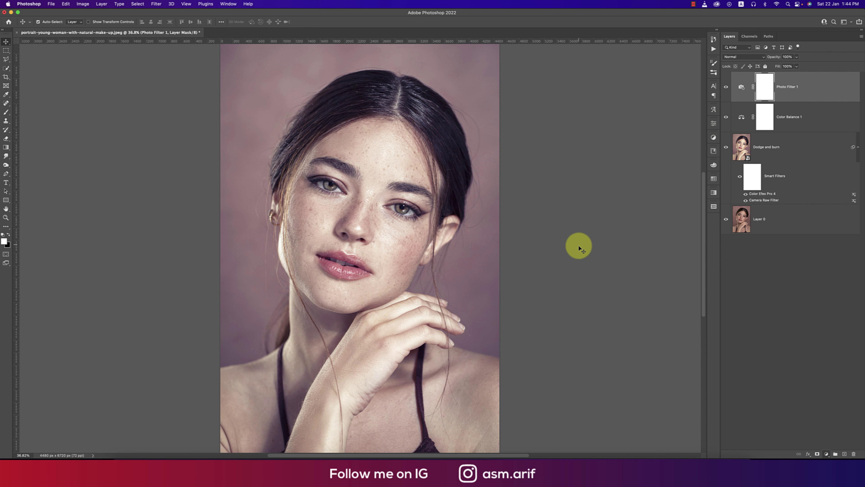
pyautogui.click(622, 146)
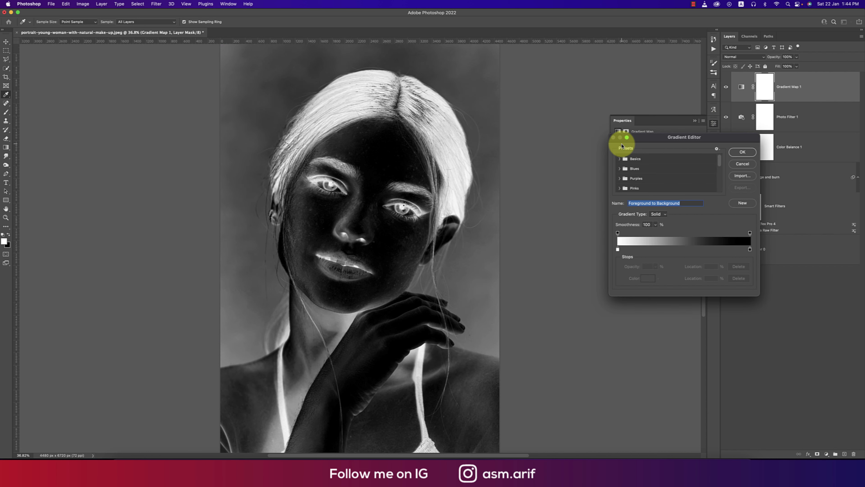
pyautogui.click(619, 158)
pyautogui.click(620, 179)
pyautogui.scroll(-5, 621, 180)
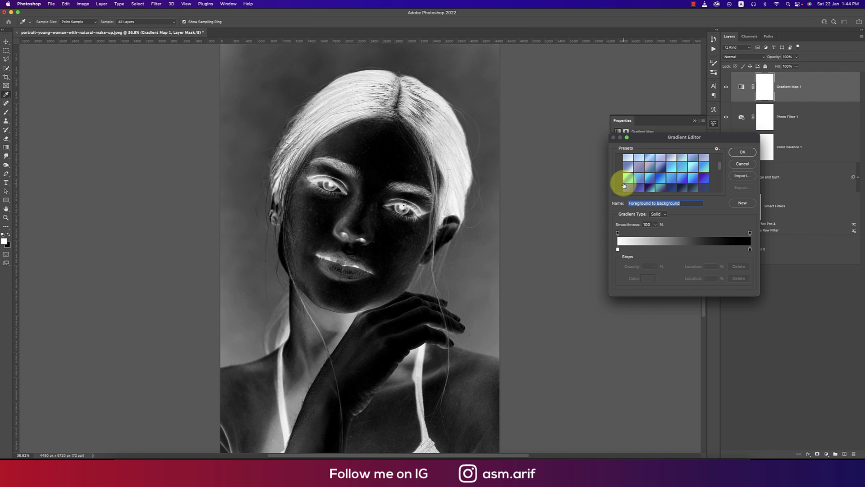
pyautogui.click(620, 177)
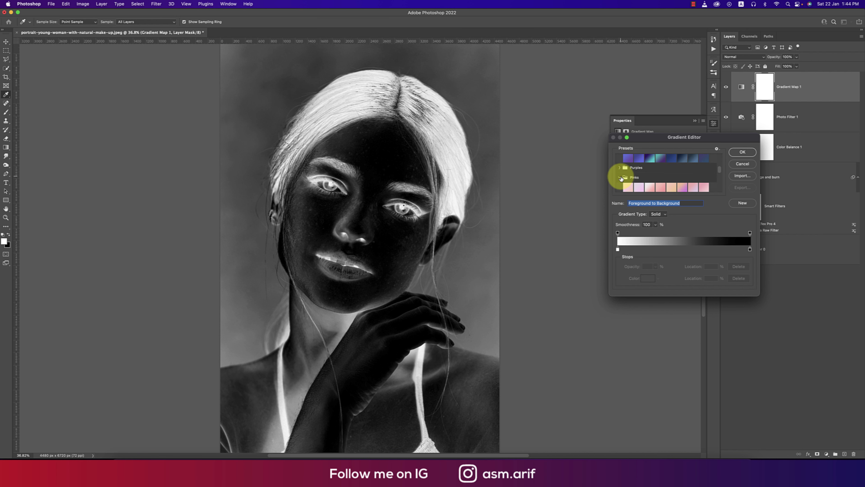
pyautogui.click(650, 188)
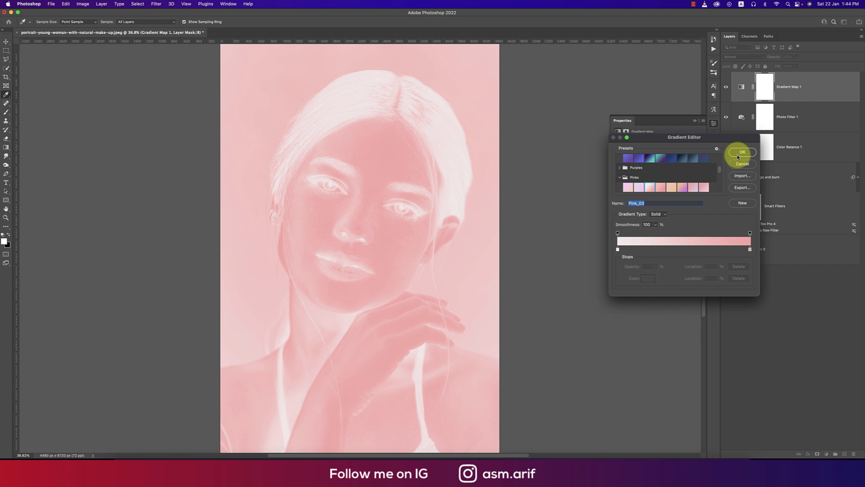
pyautogui.click(743, 152)
# - Set the gradient map's blend mode to Soft Light with 18% fill
pyautogui.press('v')
pyautogui.click(695, 121)
pyautogui.click(736, 56)
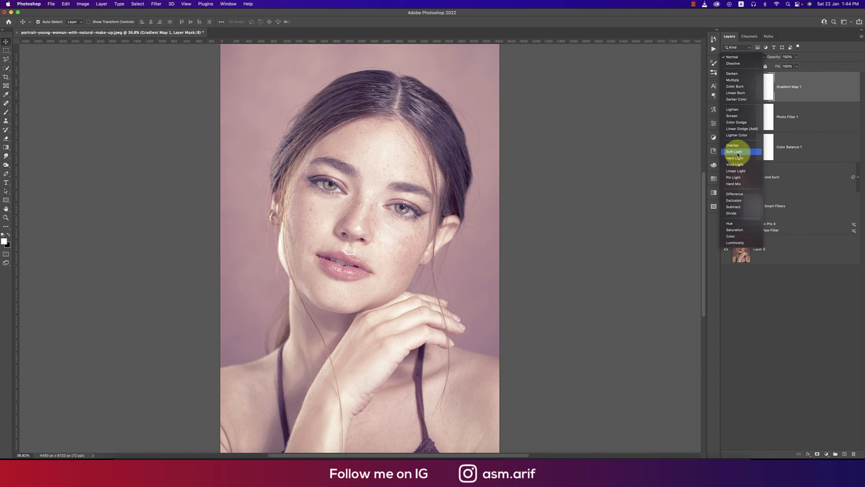
pyautogui.click(738, 153)
pyautogui.click(796, 67)
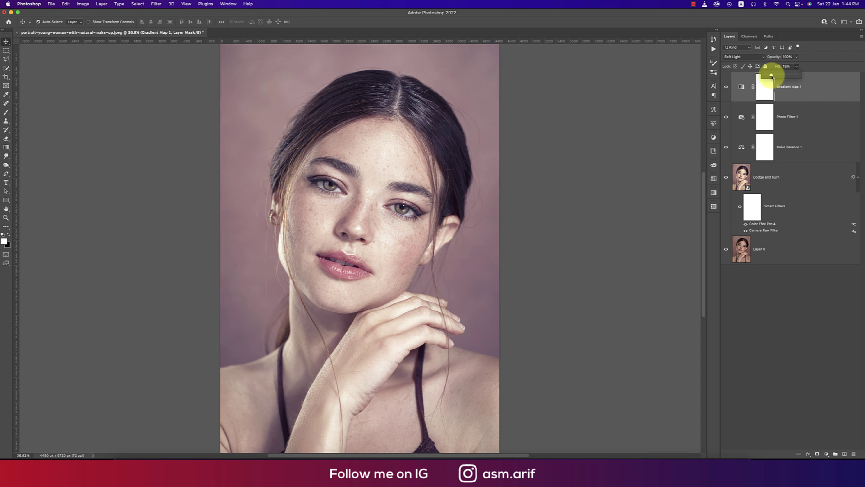
# - Swap the gradient map to Purple_21 after trying Purple_02, Blue_02 and Purple_19
pyautogui.doubleClick(742, 87)
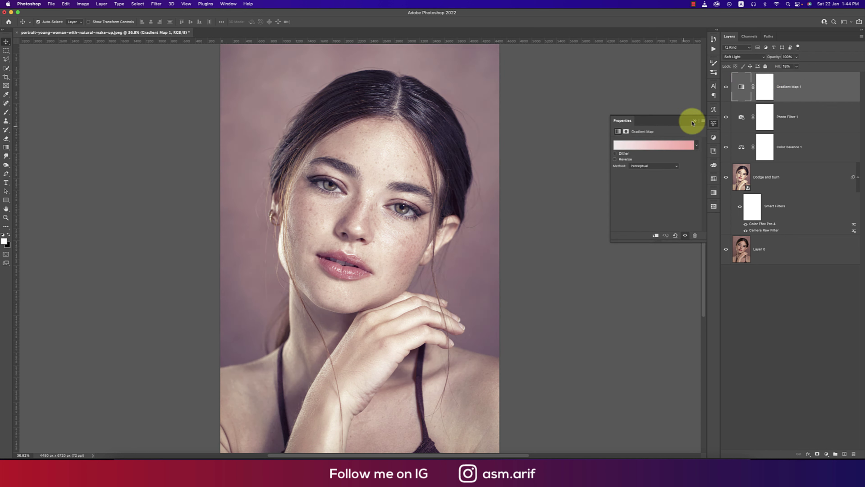
pyautogui.click(618, 146)
pyautogui.click(619, 179)
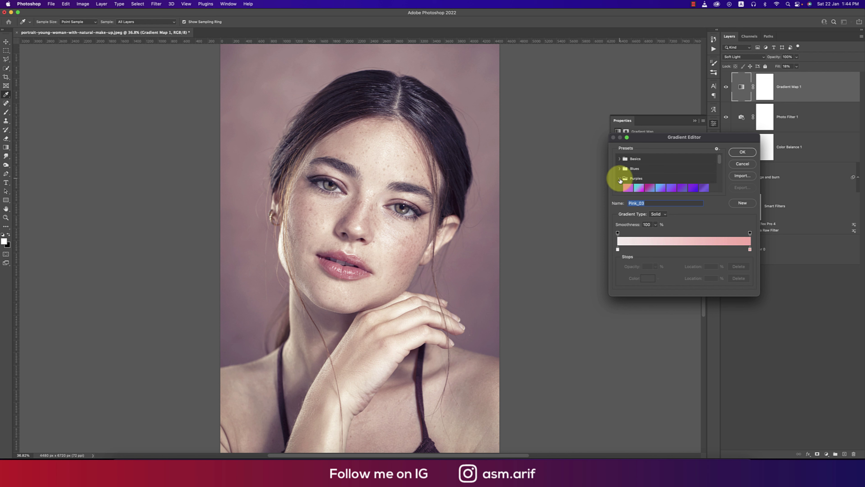
pyautogui.click(639, 187)
pyautogui.click(620, 170)
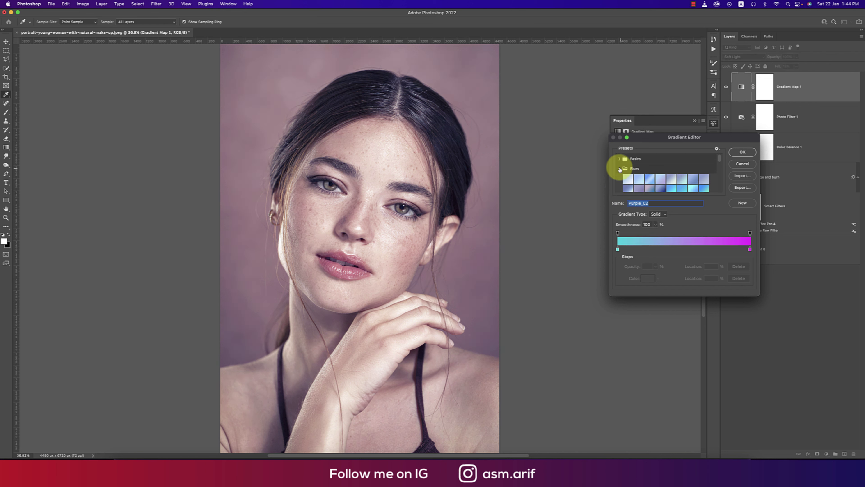
pyautogui.click(628, 179)
pyautogui.click(639, 179)
pyautogui.scroll(-3, 643, 181)
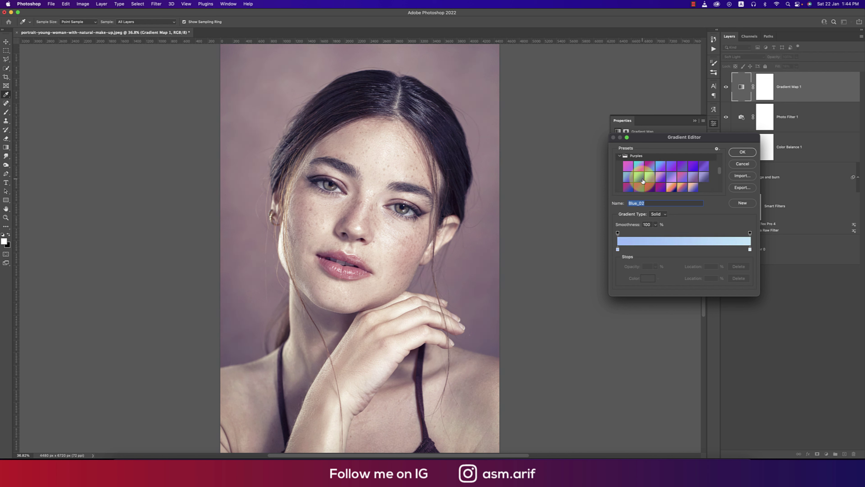
pyautogui.click(649, 186)
pyautogui.click(661, 187)
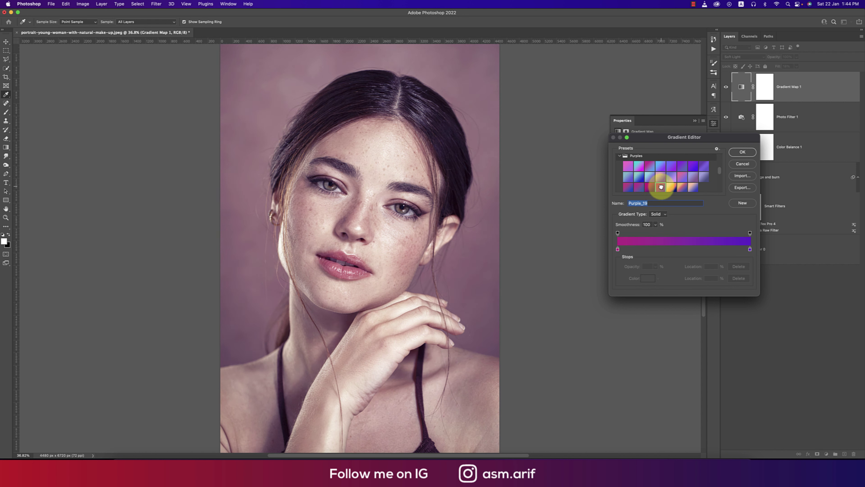
pyautogui.click(671, 187)
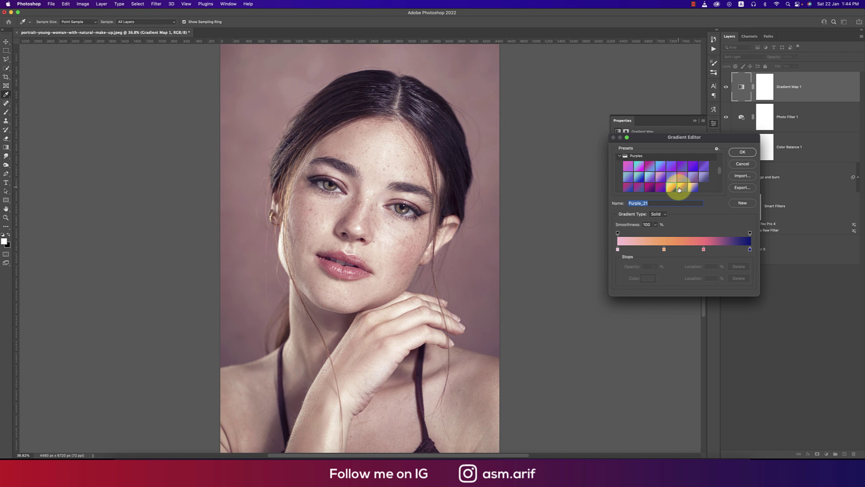
pyautogui.click(742, 152)
pyautogui.click(695, 120)
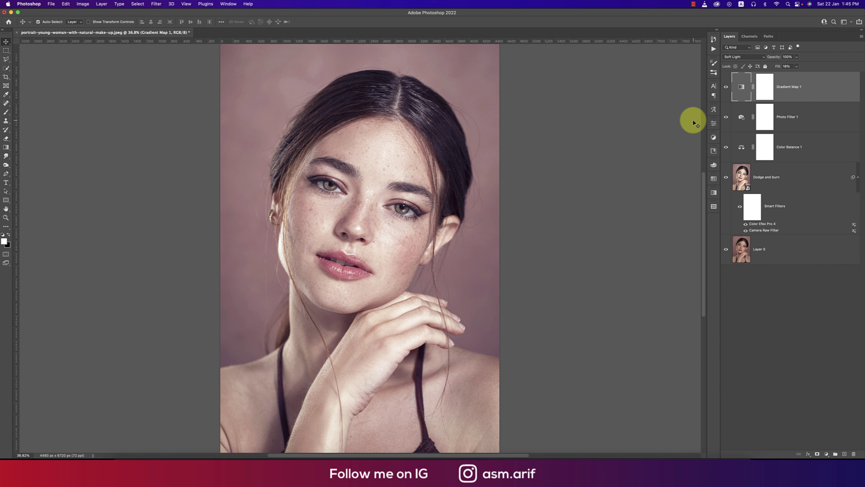
pyautogui.click(826, 454)
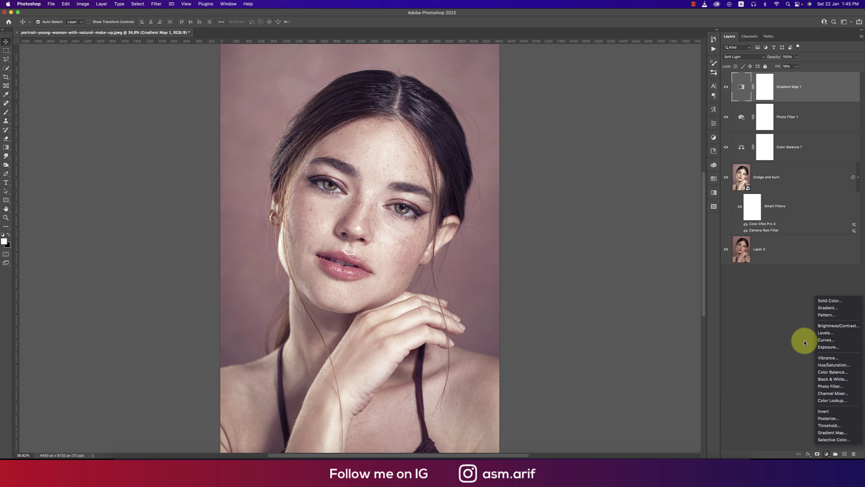
# - Add a Levels layer with the midtones adjusted to about 1.00
pyautogui.click(824, 333)
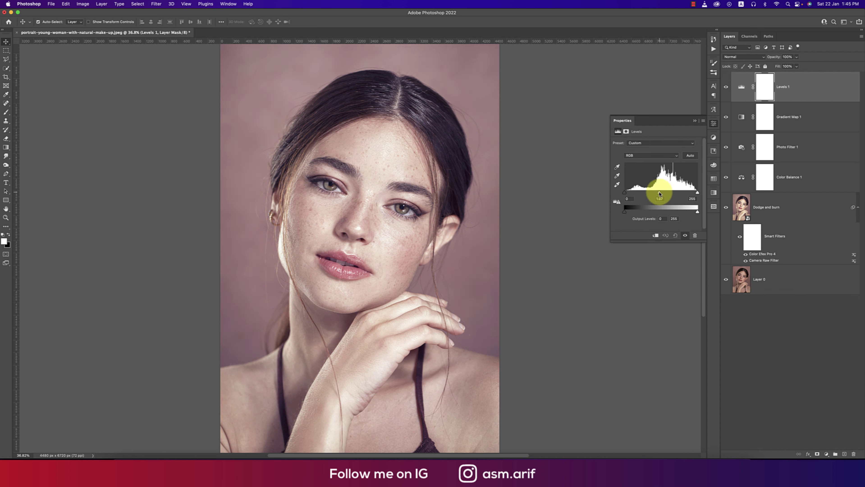
pyautogui.moveTo(657, 194); pyautogui.dragTo(672, 194)
pyautogui.click(623, 224)
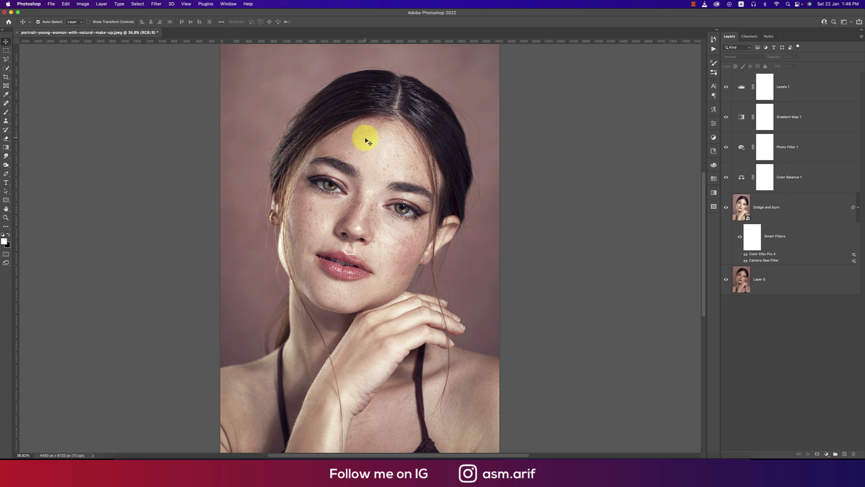
# - Convert the layers from Levels 1 down to Dodge and burn into one smart object
pyautogui.click(819, 87)
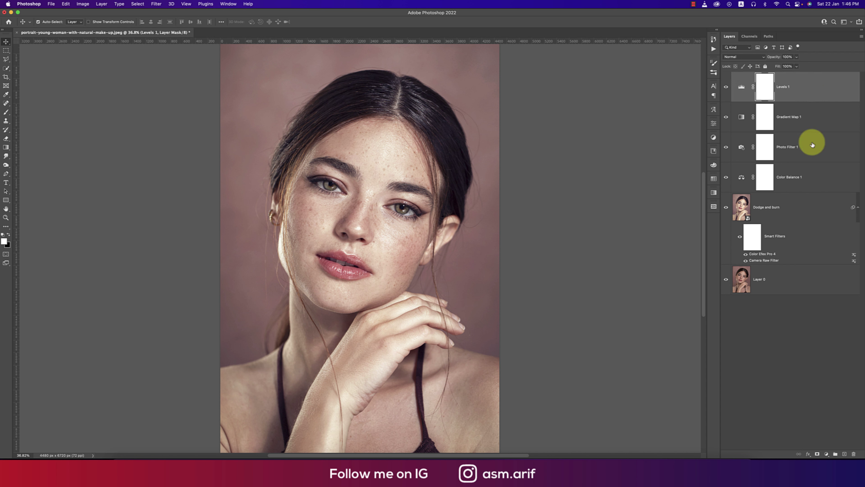
pyautogui.keyDown('shift'); pyautogui.click(807, 208); pyautogui.keyUp('shift')
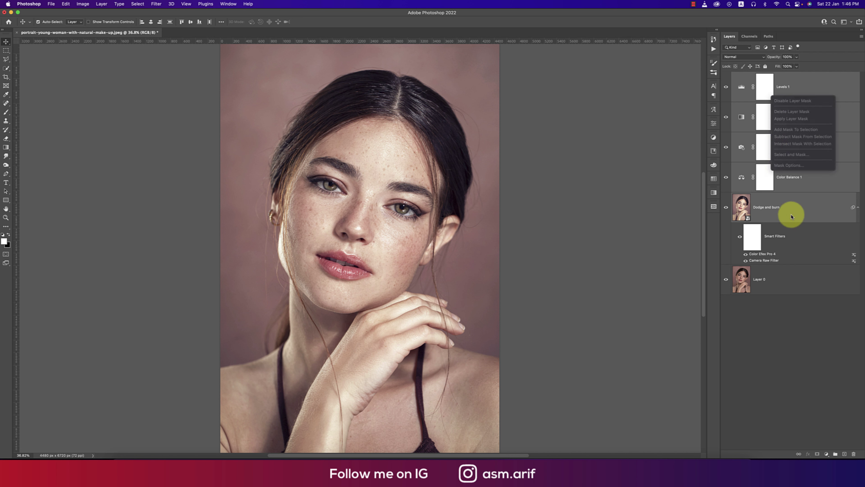
pyautogui.rightClick(816, 208)
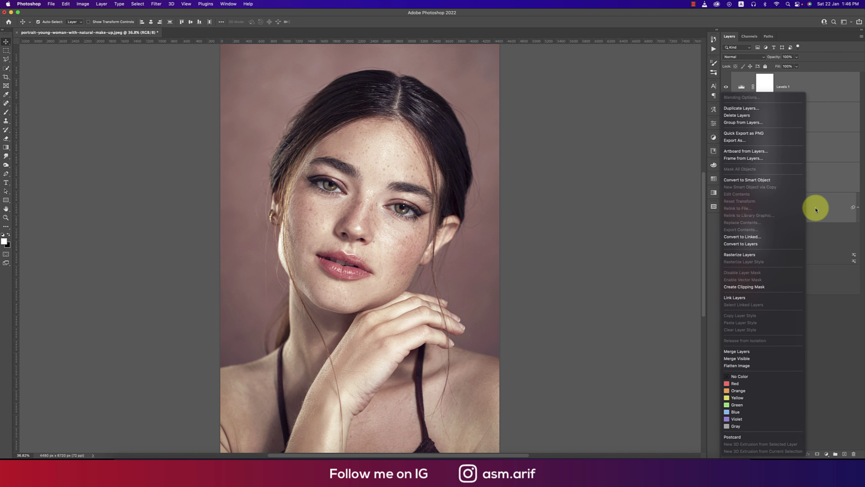
pyautogui.click(763, 179)
# - Apply Neural Filters Skin Smoothing with Blur 32 and Smoothness +16 as a smart filter
pyautogui.click(156, 4)
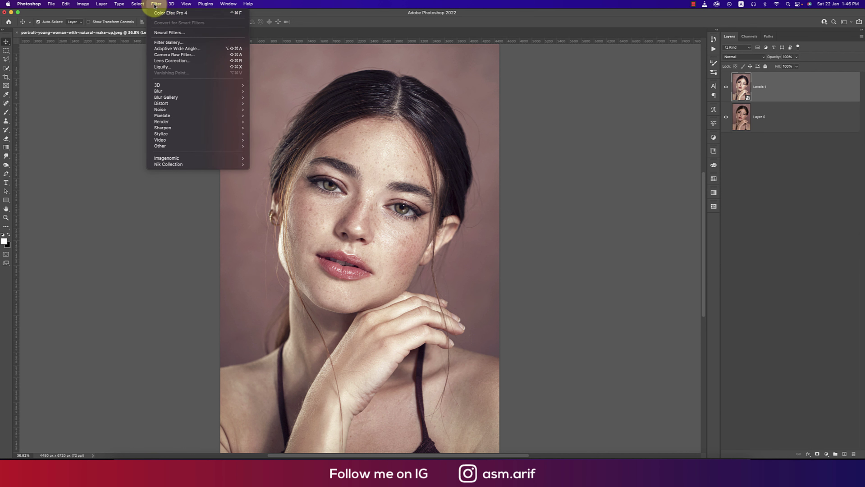
pyautogui.click(170, 32)
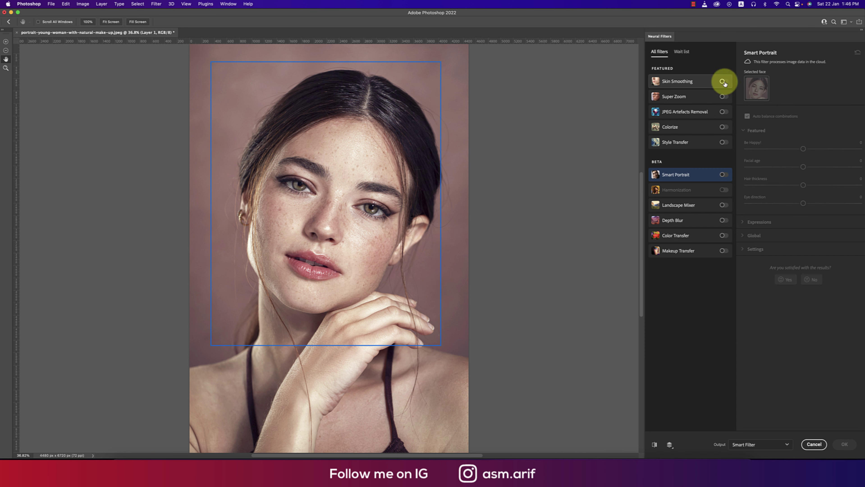
pyautogui.click(723, 82)
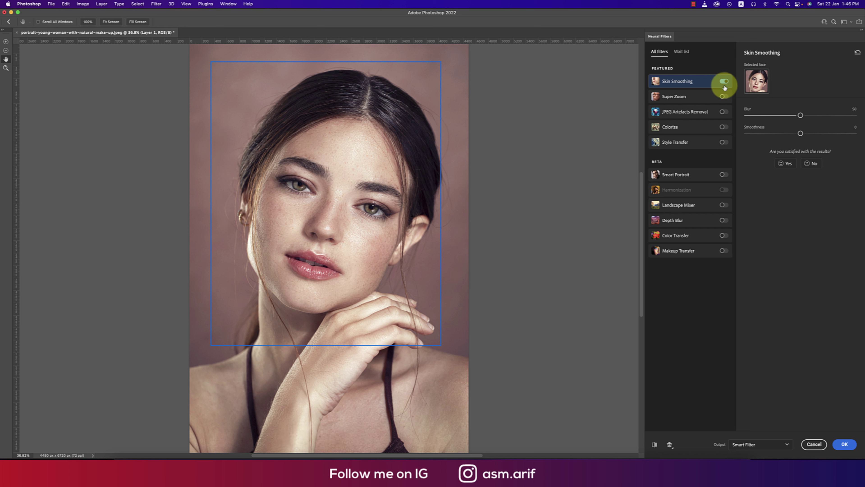
pyautogui.moveTo(801, 115); pyautogui.dragTo(781, 115)
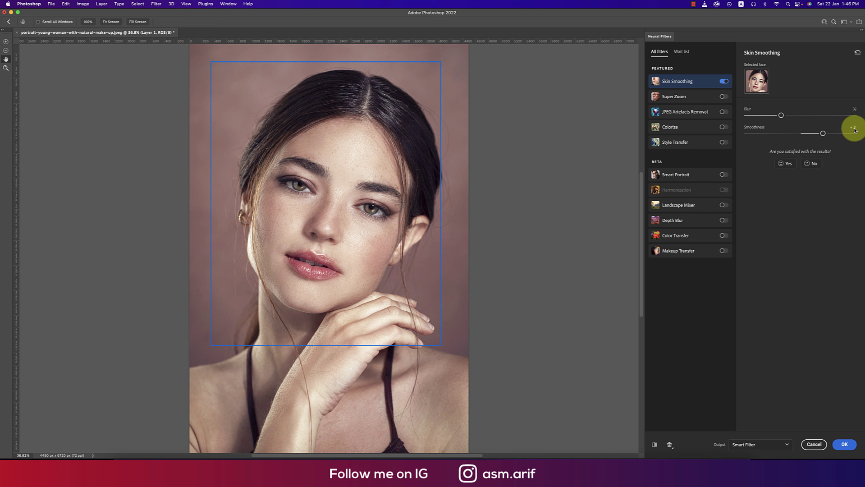
pyautogui.moveTo(852, 130); pyautogui.dragTo(818, 133)
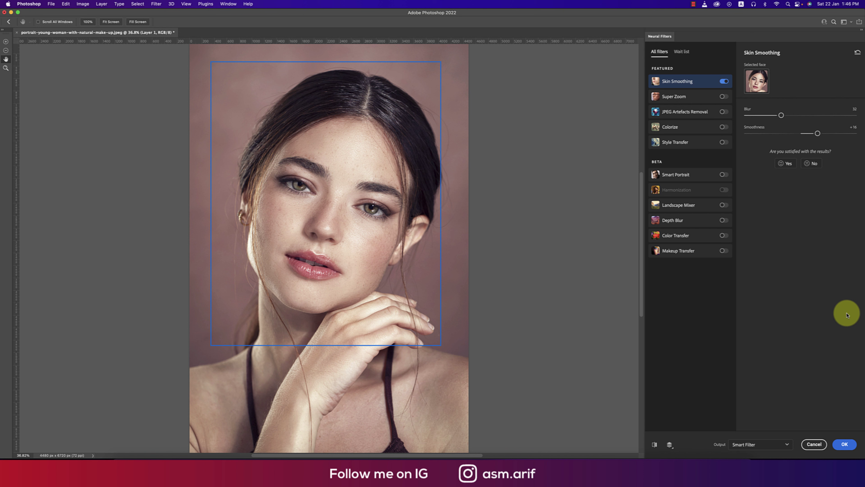
pyautogui.click(845, 443)
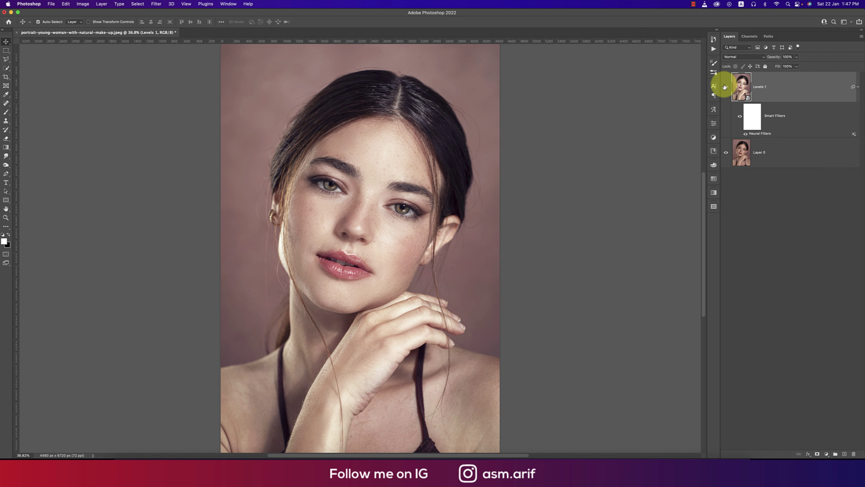